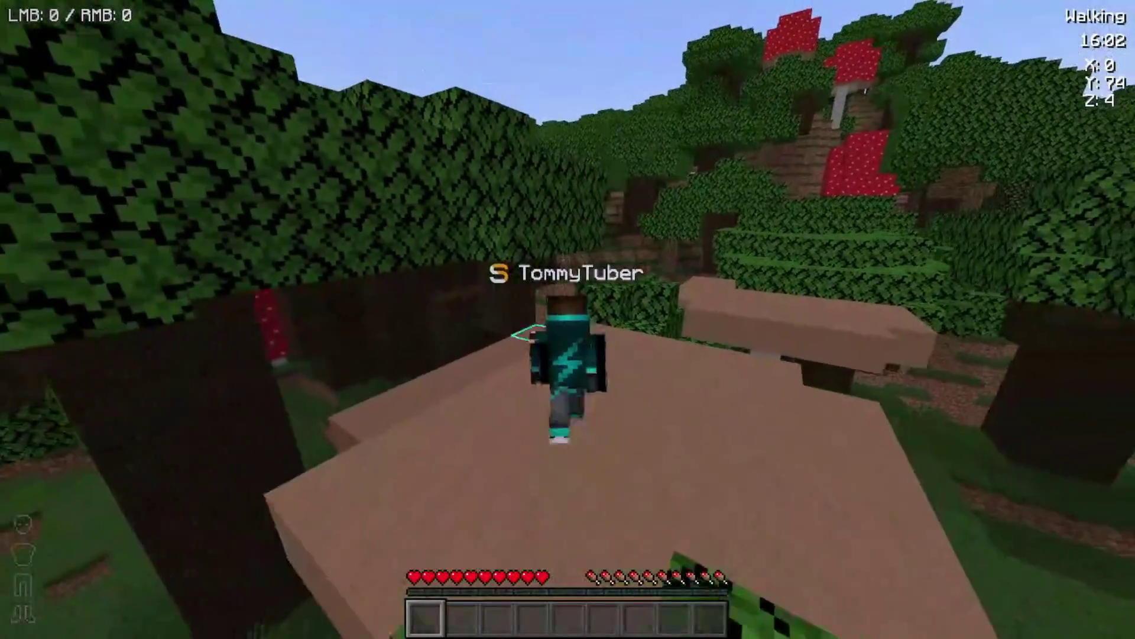
{"action": "key", "text": "w"}
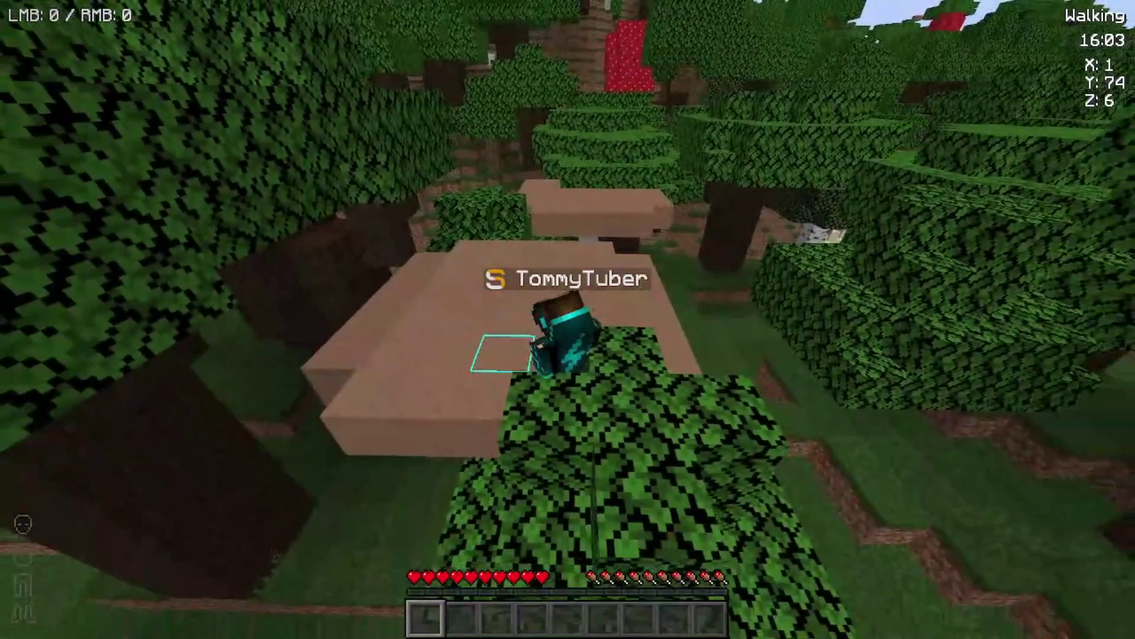
{"action": "key", "text": "w"}
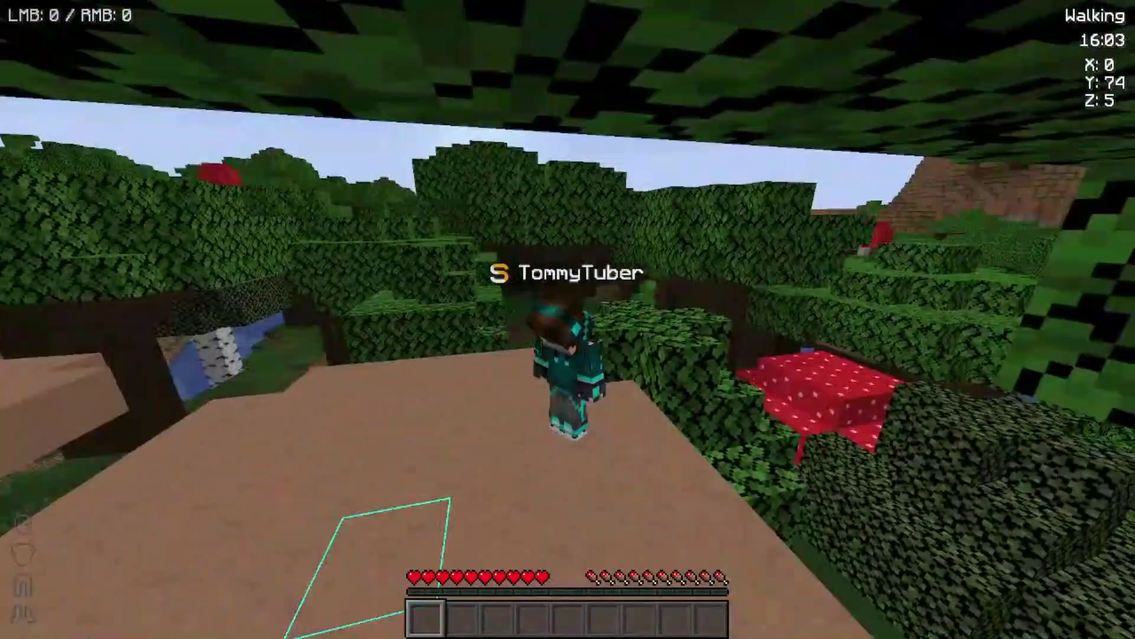
{"action": "key", "text": "w"}
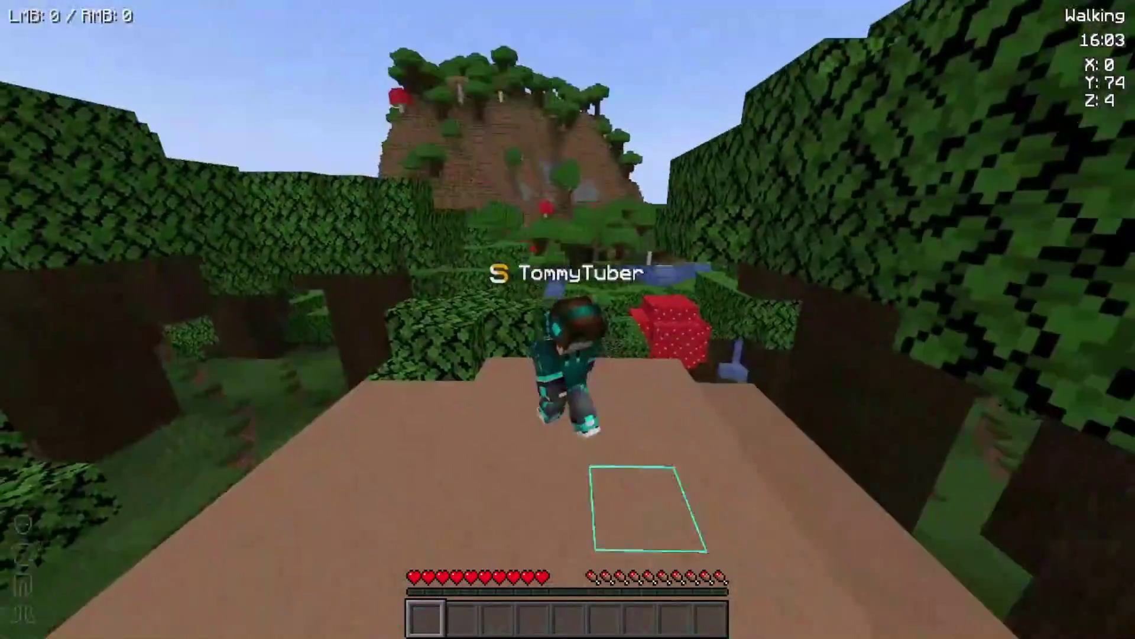
{"action": "key", "text": "w"}
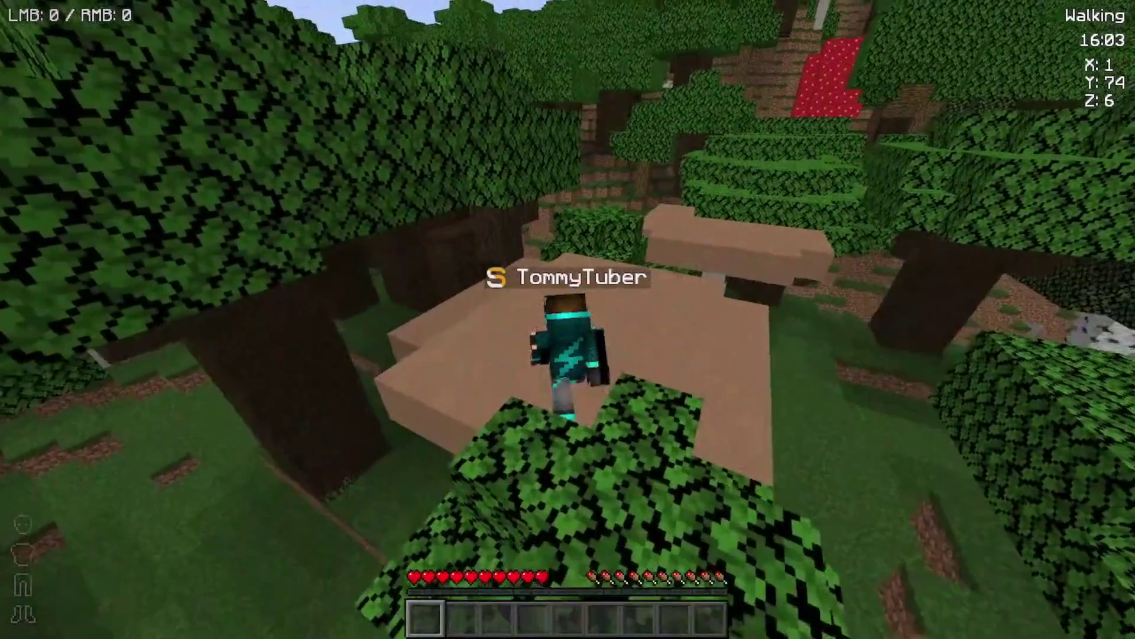
{"action": "key", "text": "w"}
{"action": "key", "text": "w"}
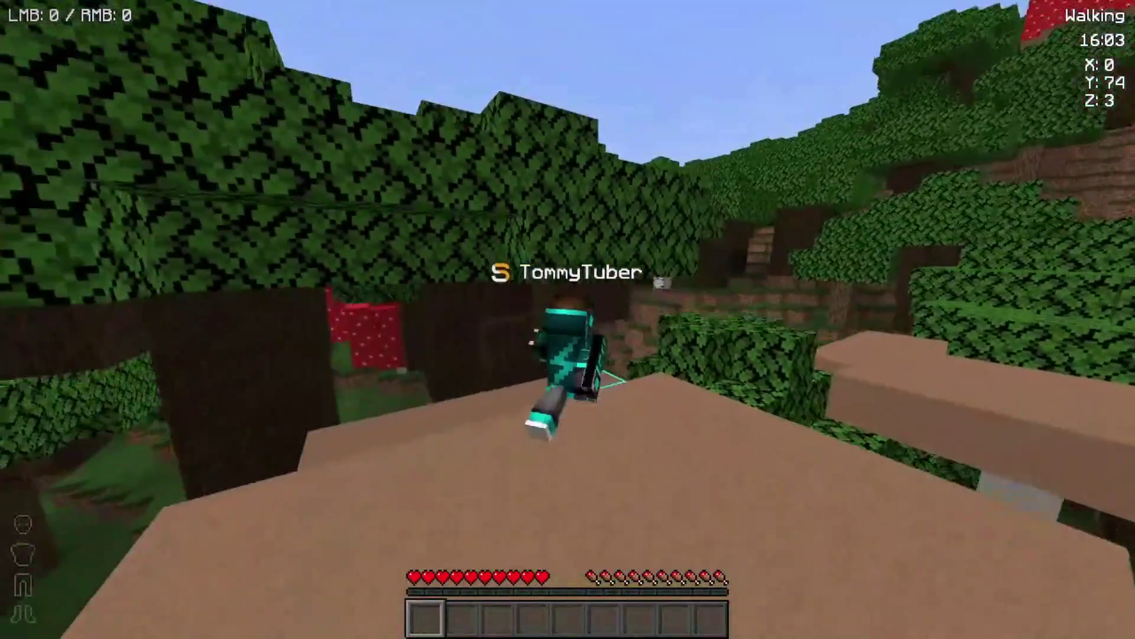
{"action": "key", "text": "w"}
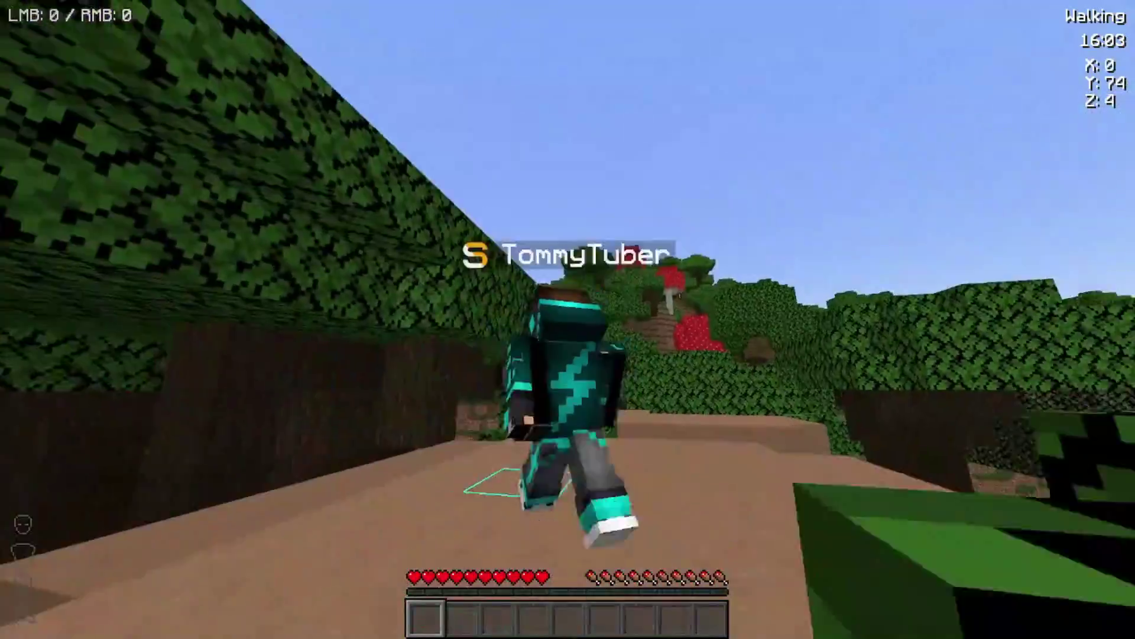
Pause the game and open the mods settings of the Salwyrr client.
{"action": "key", "text": "Escape"}
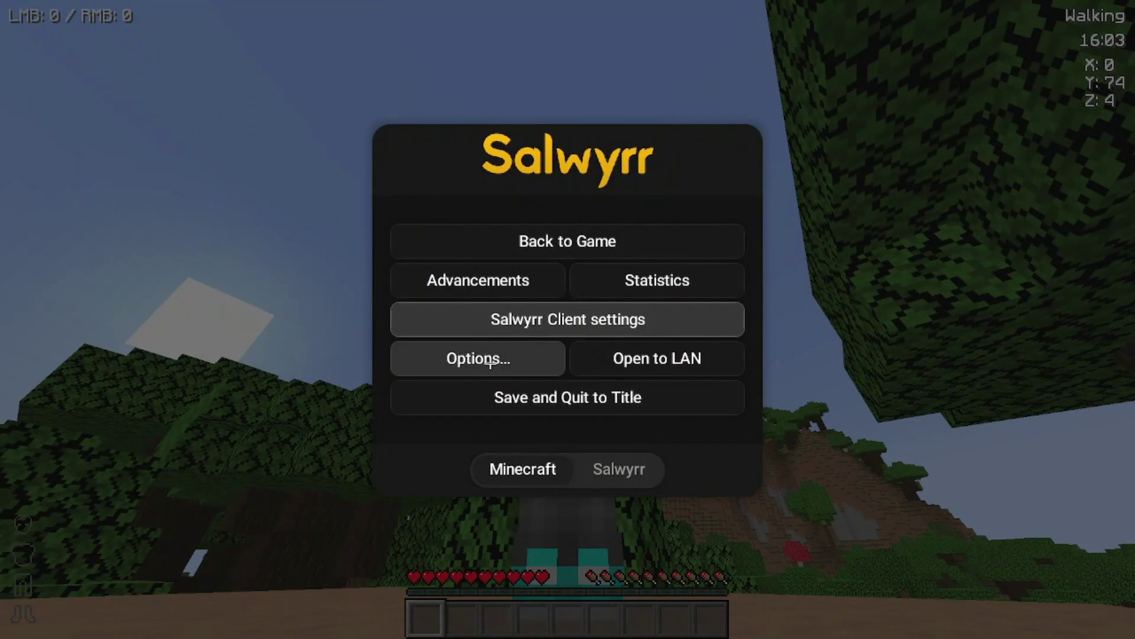
{"action": "left_click", "coordinate": [470, 358]}
{"action": "left_click", "coordinate": [617, 426]}
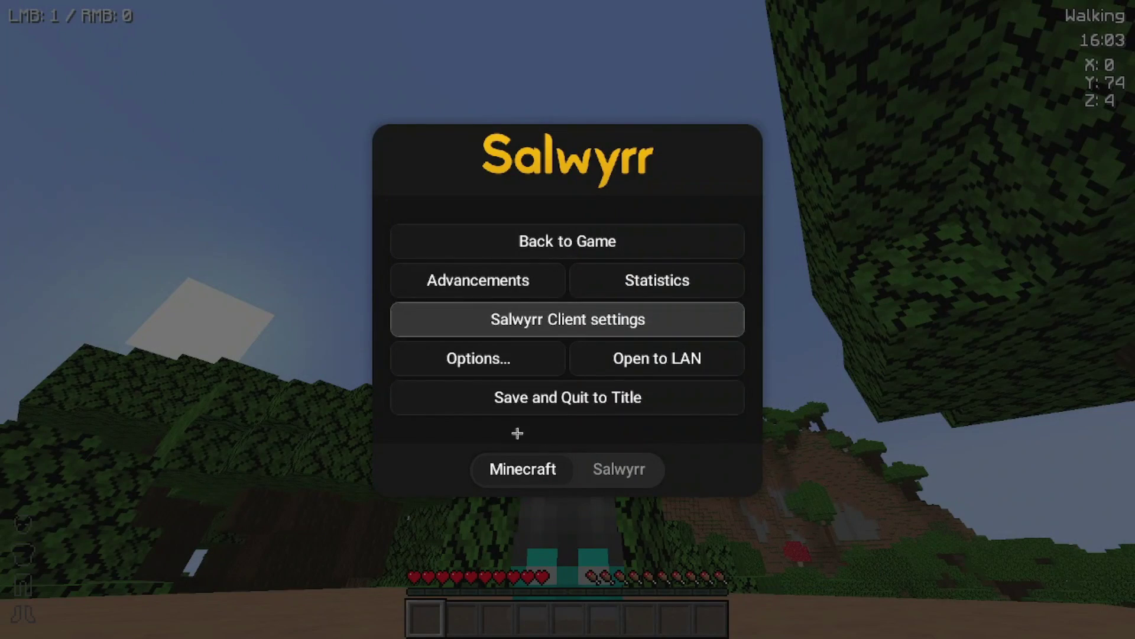
{"action": "left_click", "coordinate": [616, 469]}
{"action": "left_click", "coordinate": [467, 261]}
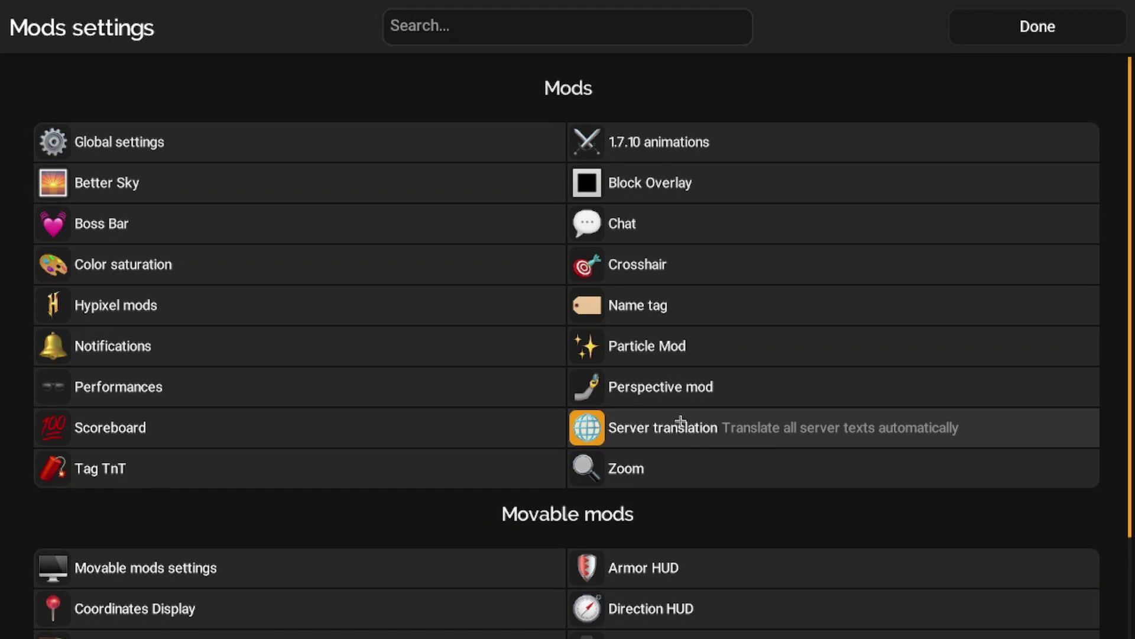
View the options of the Server translation mod and of the Zoom mod.
{"action": "left_click", "coordinate": [724, 430]}
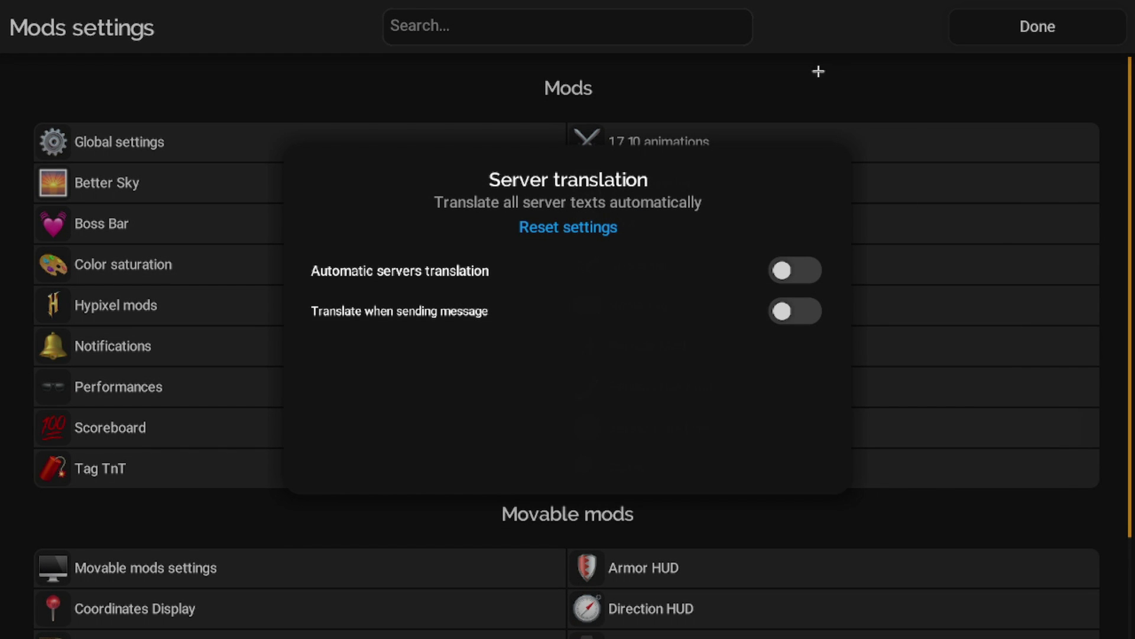
{"action": "left_click", "coordinate": [734, 501]}
{"action": "left_click", "coordinate": [680, 471]}
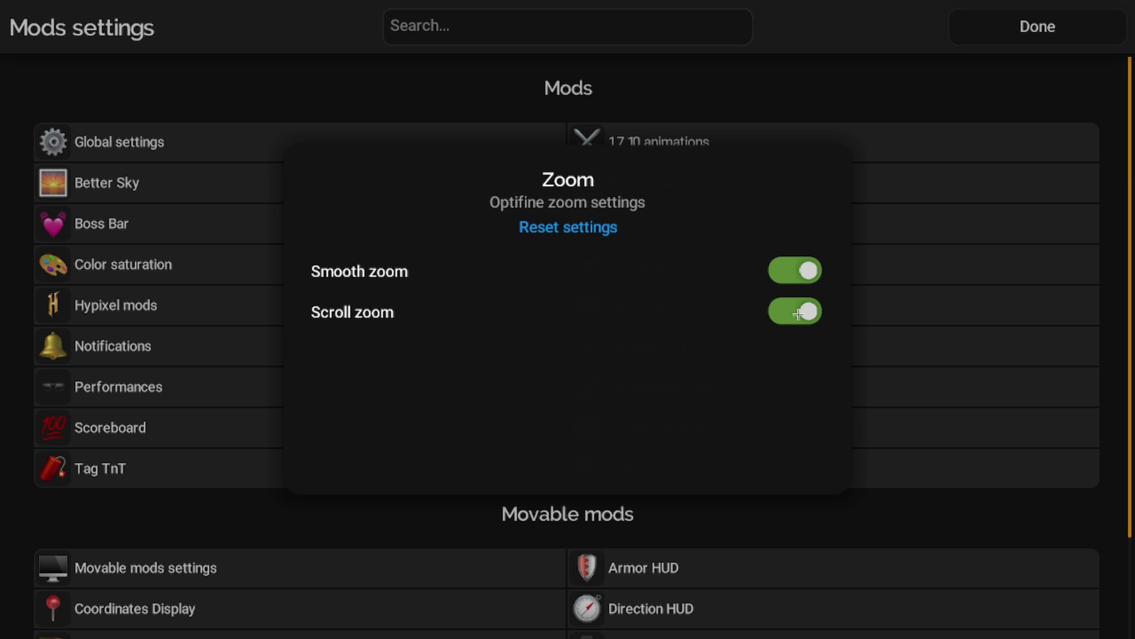
{"action": "left_click", "coordinate": [973, 502]}
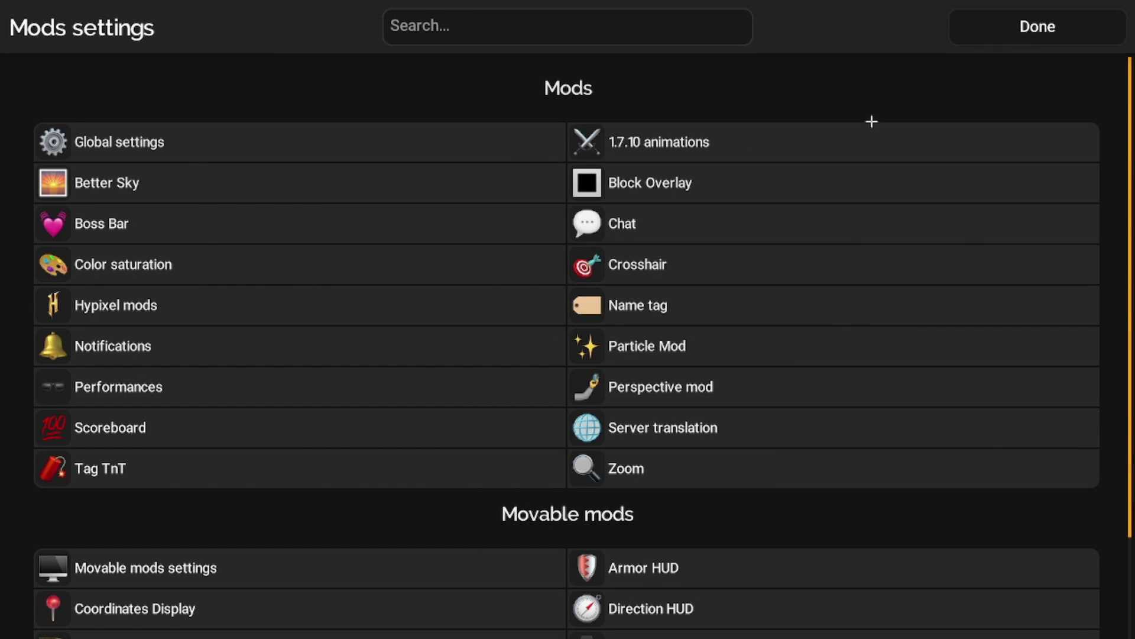
Look through the mods list and view the general settings for movable mods.
{"action": "scroll", "coordinate": [550, 398], "scroll_direction": "down", "scroll_amount": 4}
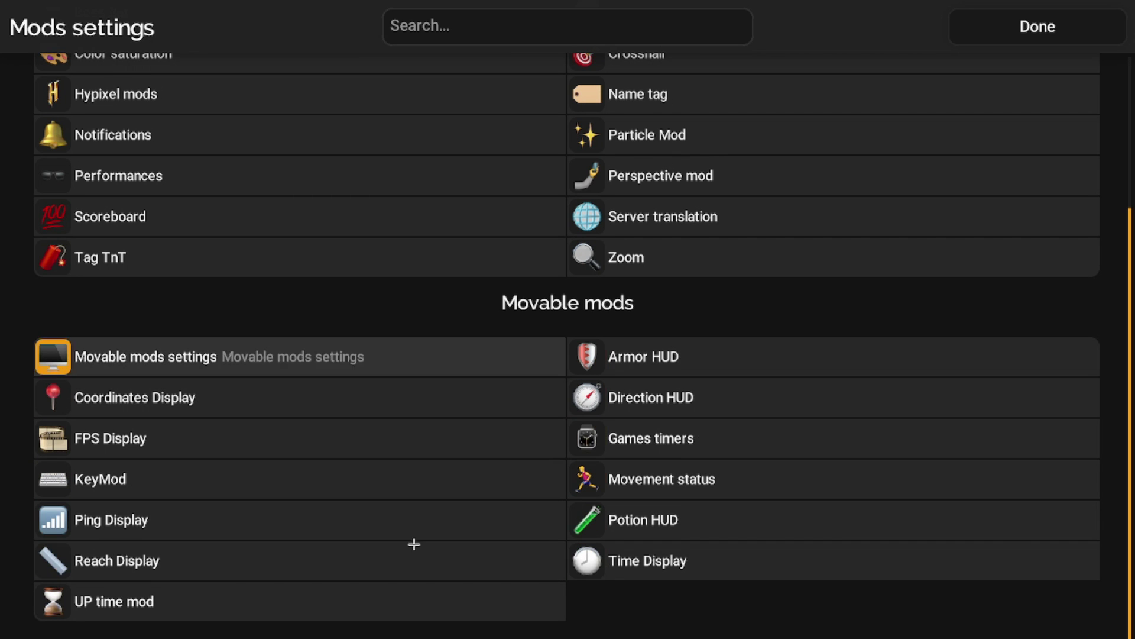
{"action": "scroll", "coordinate": [1011, 437], "scroll_direction": "up", "scroll_amount": 4}
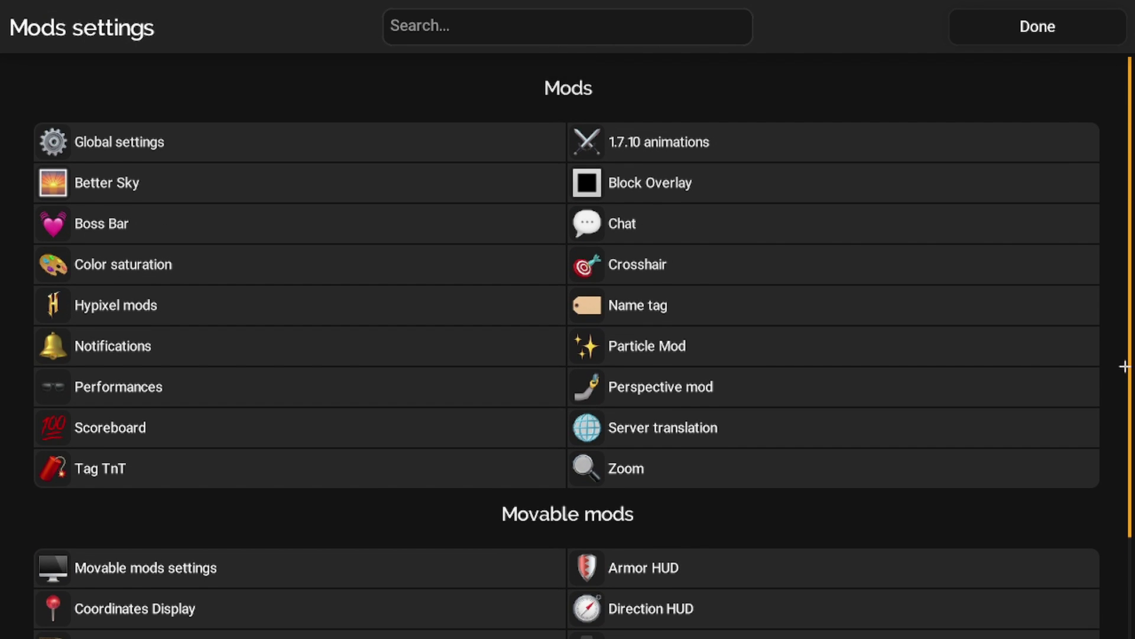
{"action": "scroll", "coordinate": [651, 357], "scroll_direction": "down", "scroll_amount": 4}
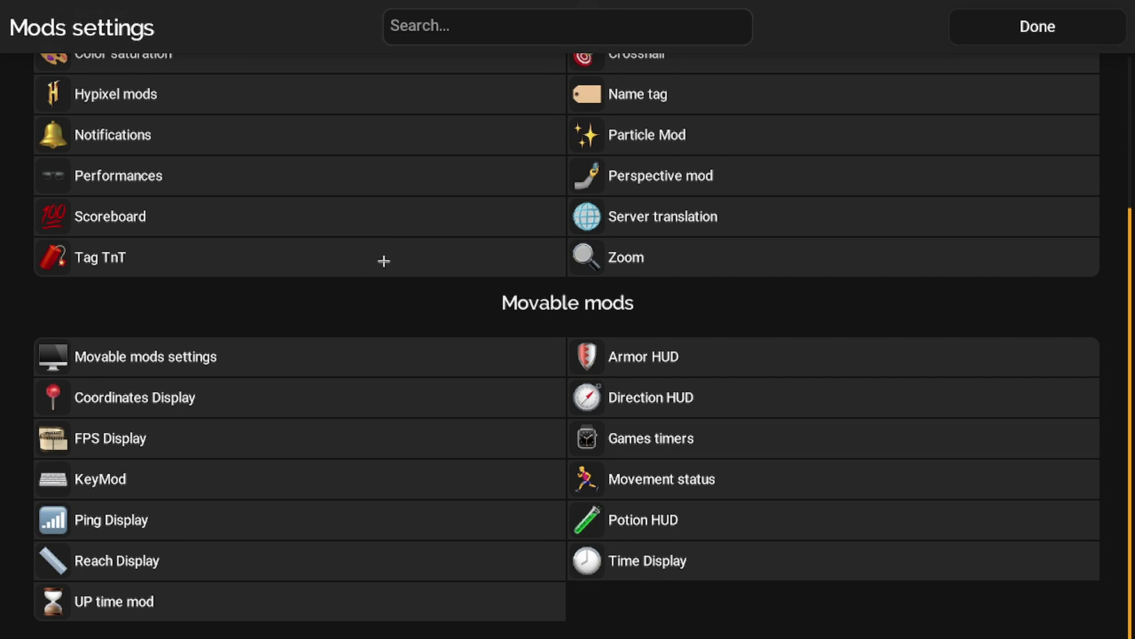
{"action": "left_click", "coordinate": [195, 361]}
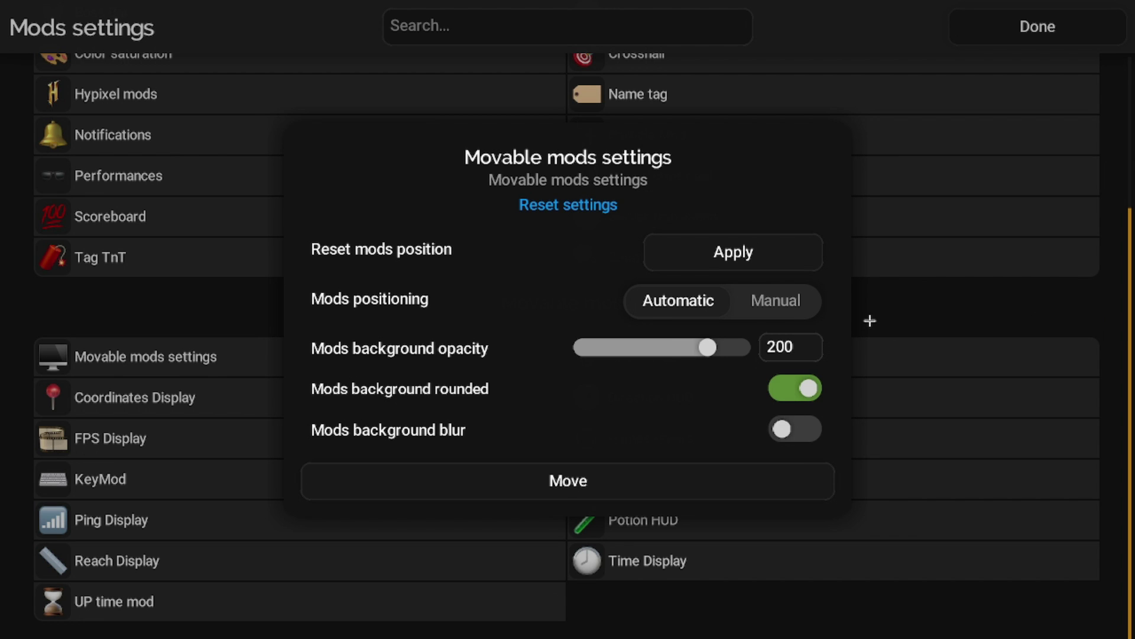
{"action": "left_click", "coordinate": [917, 307]}
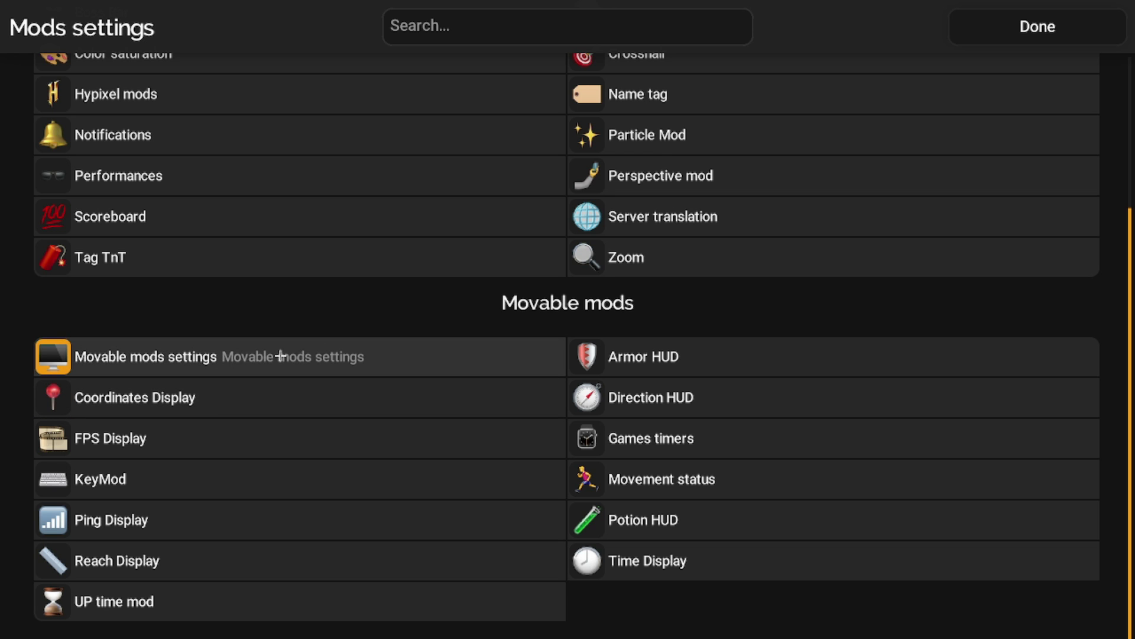
Enable the background of the Coordinates Display mod and close its settings.
{"action": "left_click", "coordinate": [294, 388]}
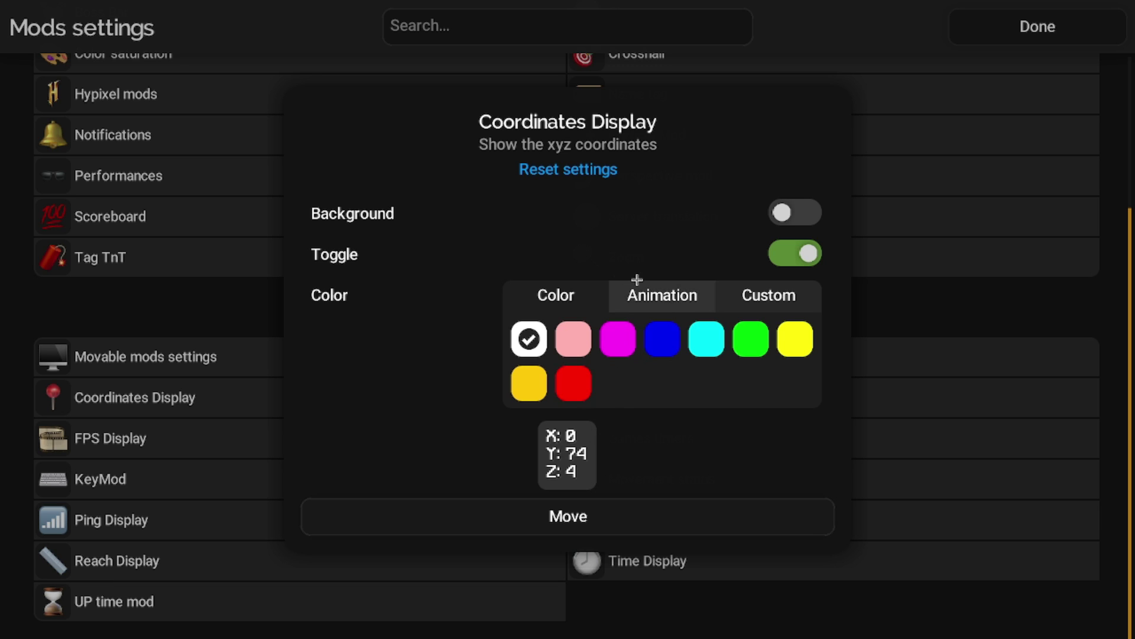
{"action": "left_click", "coordinate": [783, 212]}
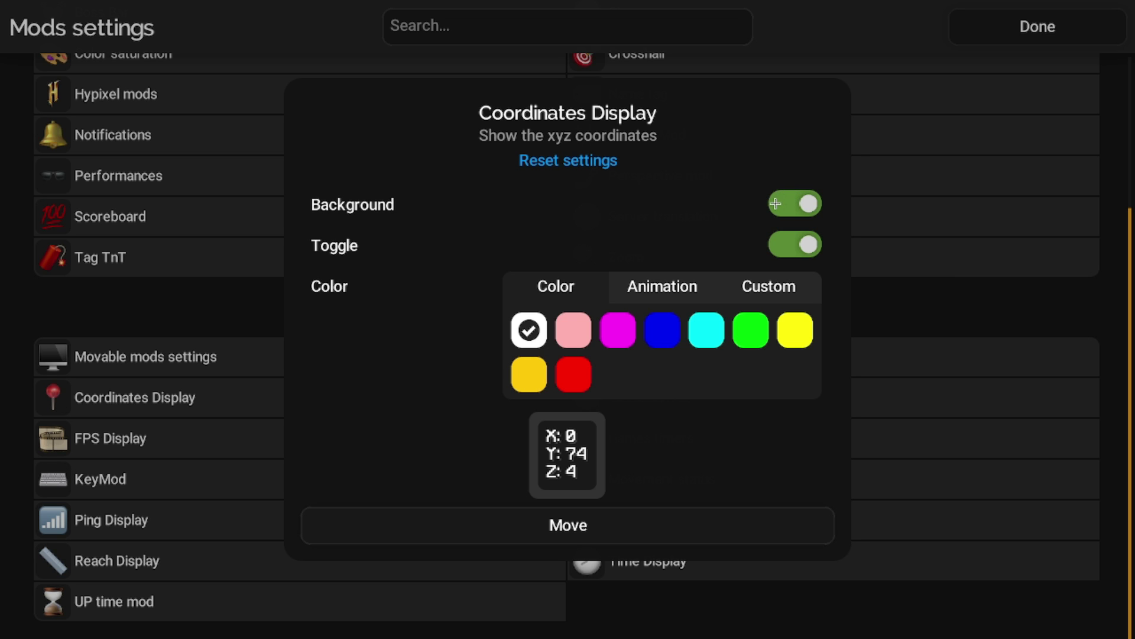
{"action": "left_click", "coordinate": [148, 324]}
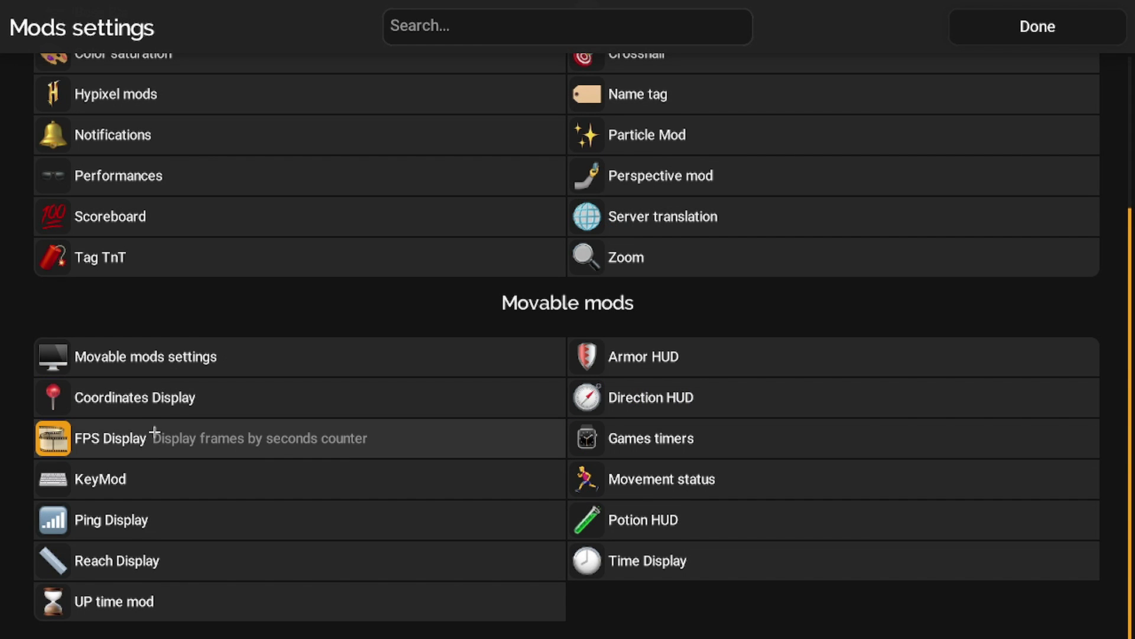
Try the FPS Display mod with its counter and background enabled, and switch both off again.
{"action": "left_click", "coordinate": [275, 437]}
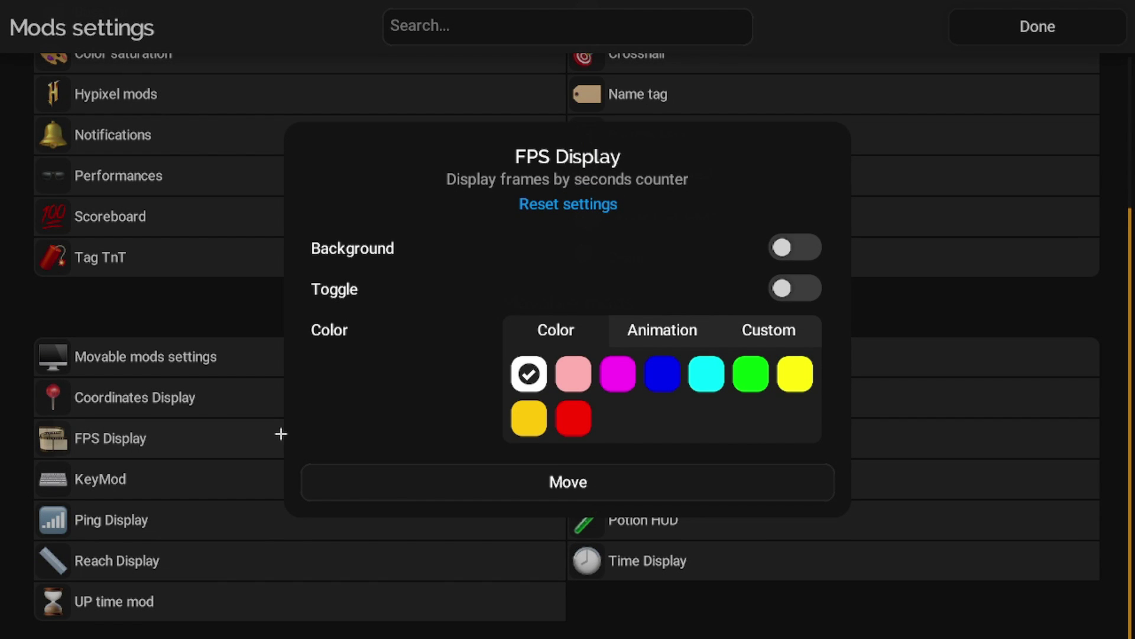
{"action": "left_click", "coordinate": [796, 287]}
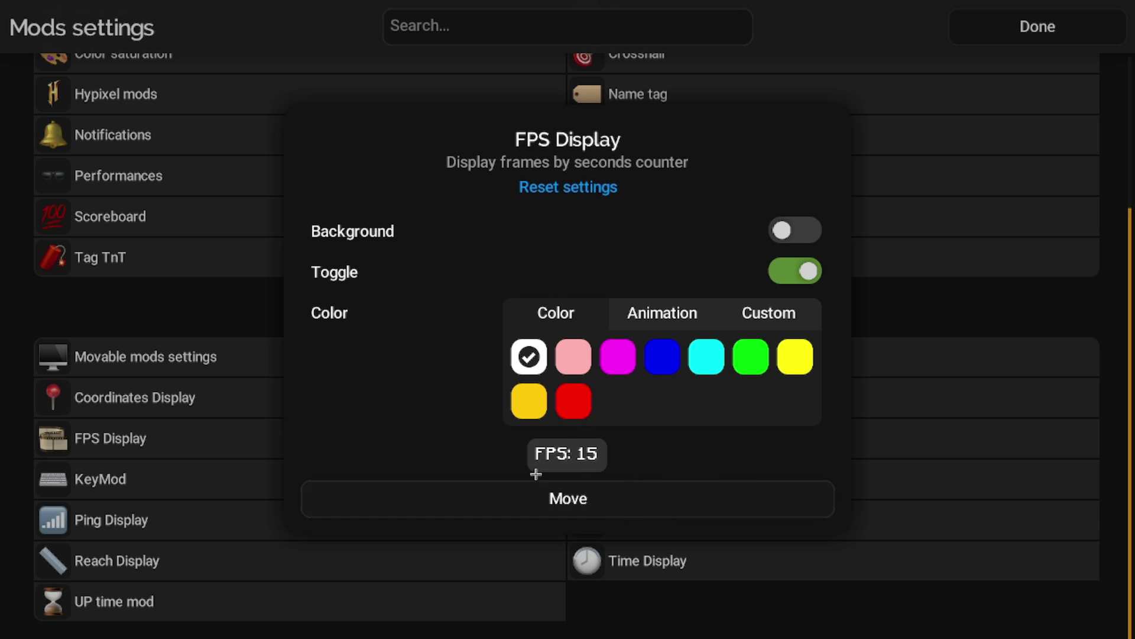
{"action": "left_click", "coordinate": [804, 230]}
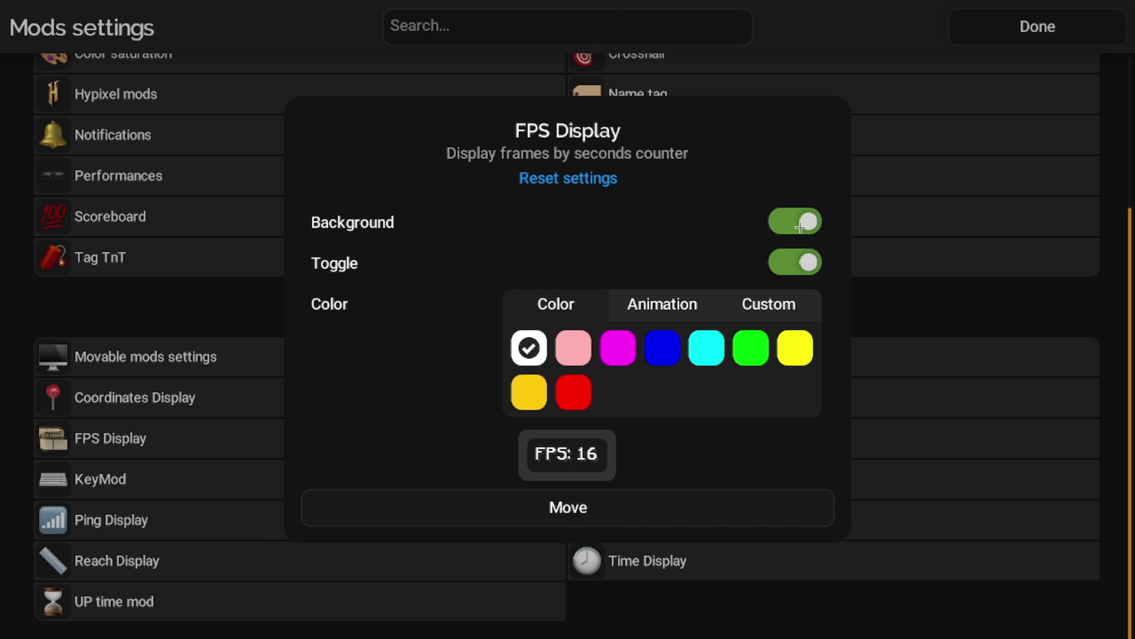
{"action": "left_click", "coordinate": [799, 227]}
{"action": "left_click", "coordinate": [799, 265]}
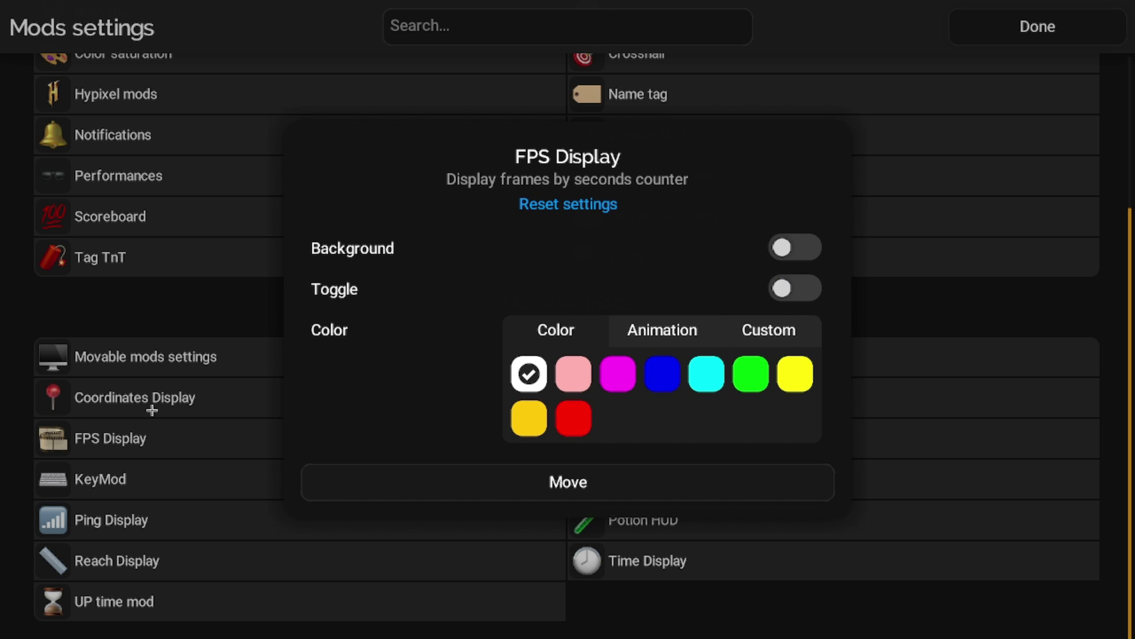
{"action": "left_click", "coordinate": [160, 434]}
Preview the KeyMod overlay and disable its Space bar option, leaving the Mouse option on.
{"action": "left_click", "coordinate": [182, 486]}
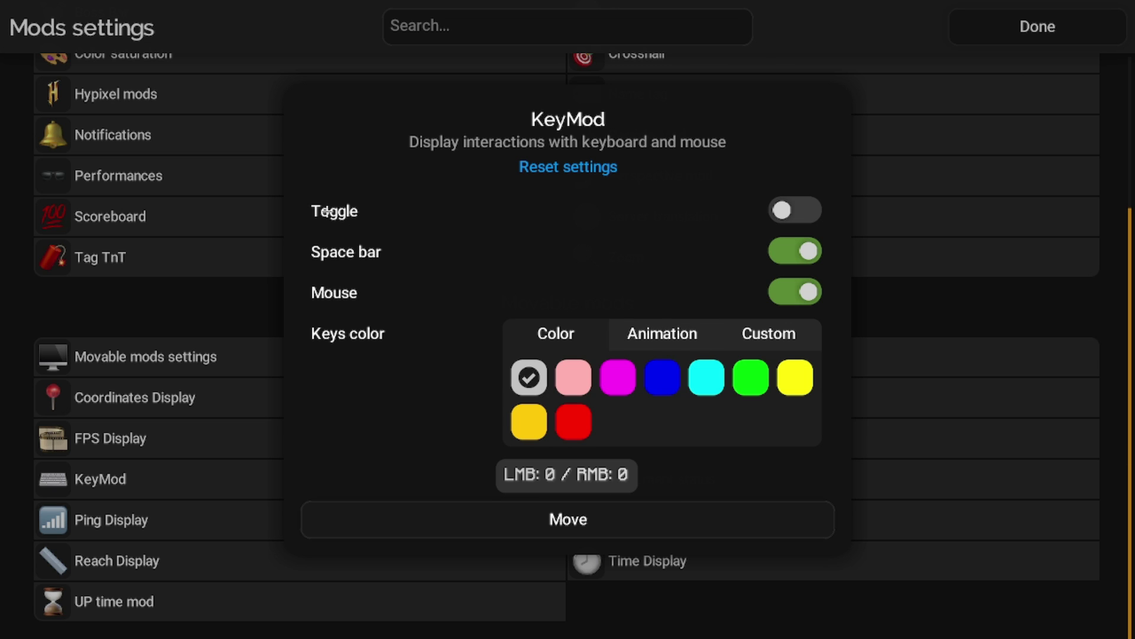
{"action": "left_click", "coordinate": [793, 212]}
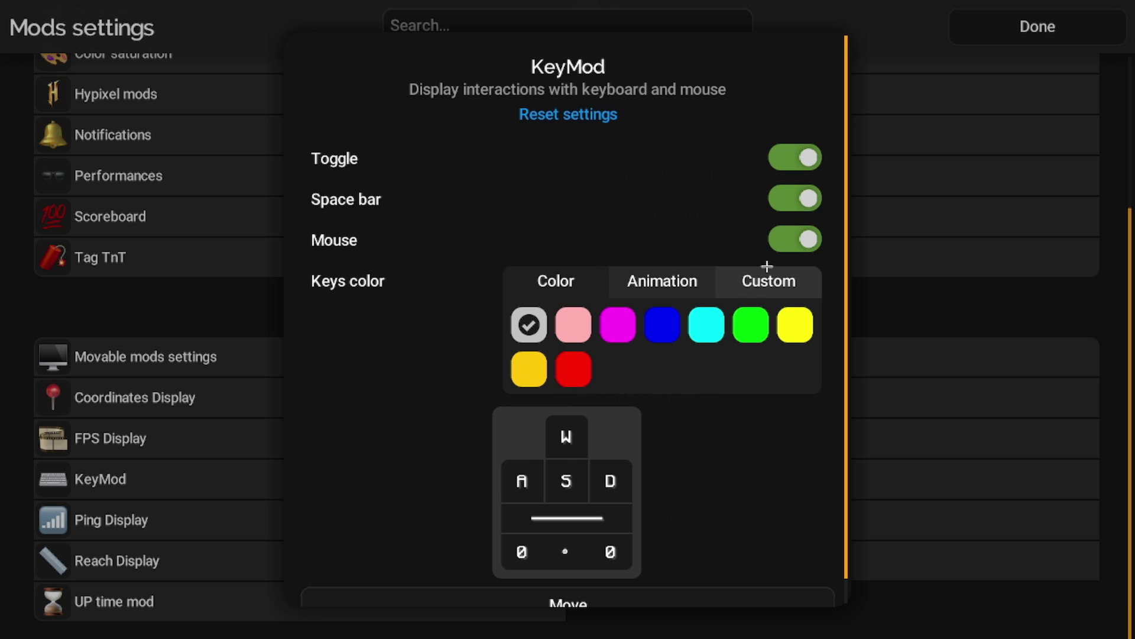
{"action": "left_click", "coordinate": [800, 155]}
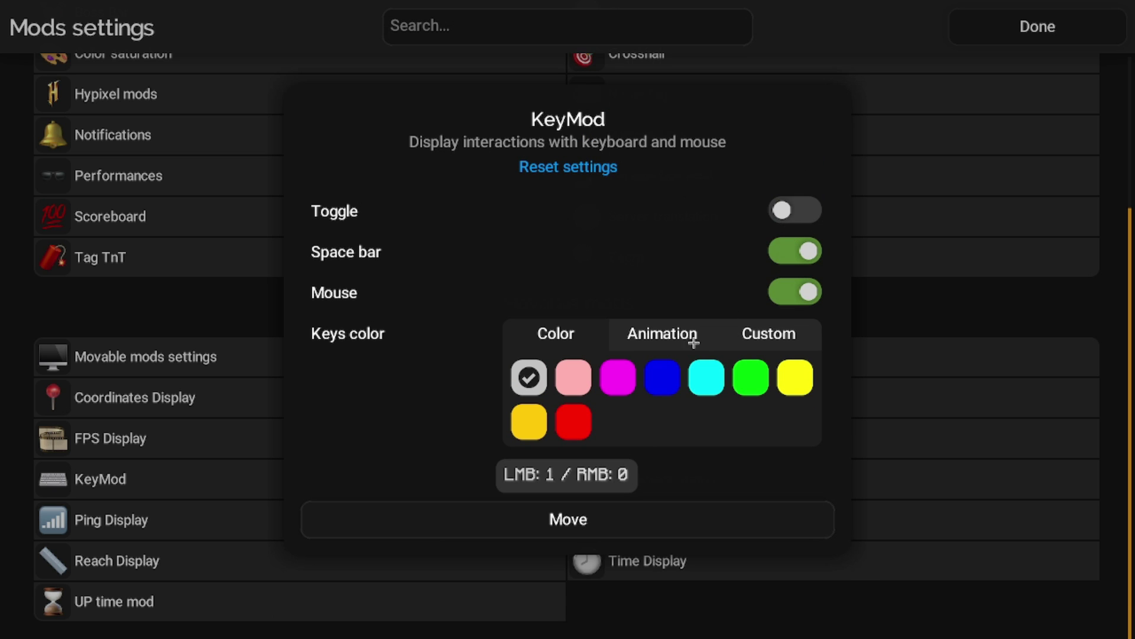
{"action": "left_click", "coordinate": [798, 254]}
{"action": "left_click", "coordinate": [801, 289]}
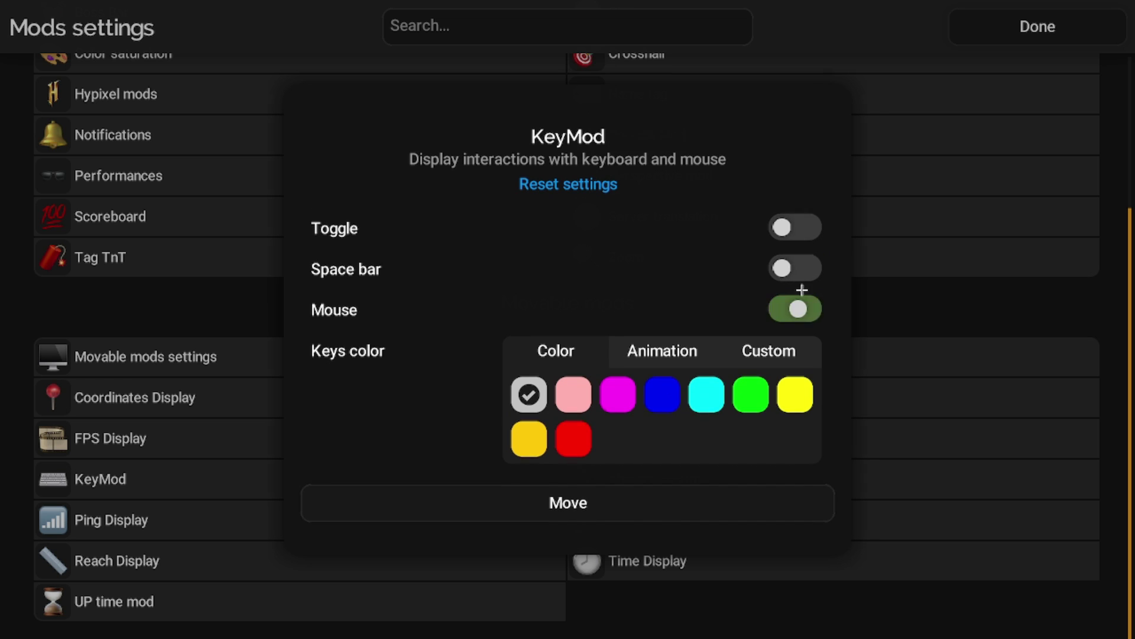
{"action": "left_click", "coordinate": [798, 303]}
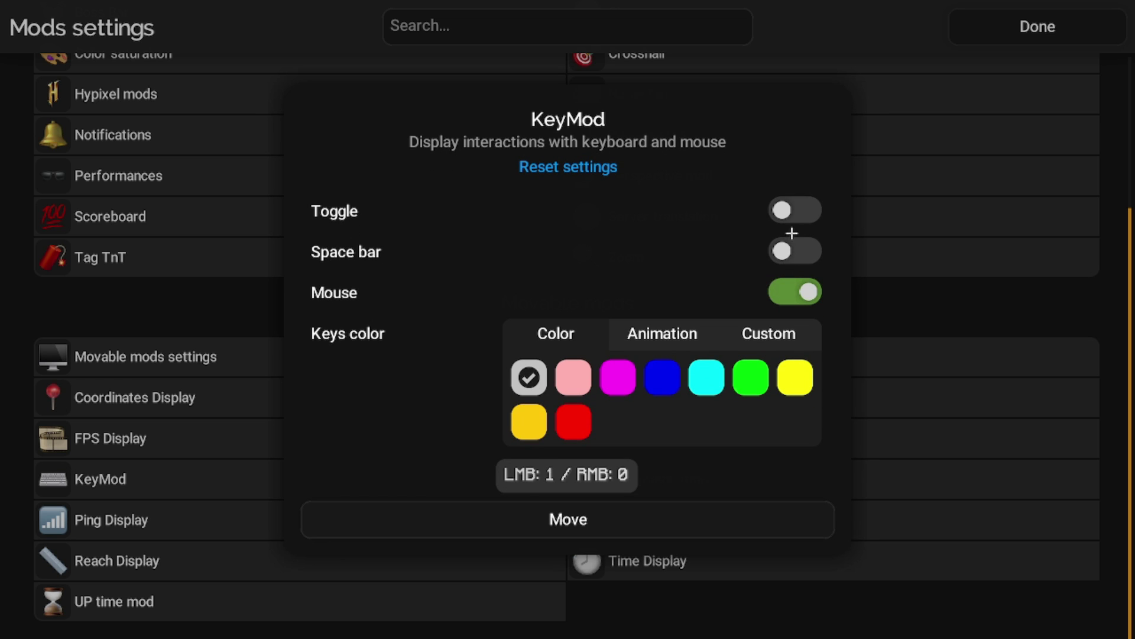
Show the KeyMod overlay without the space bar and view the animation and custom choices for the keys color.
{"action": "left_click", "coordinate": [792, 212]}
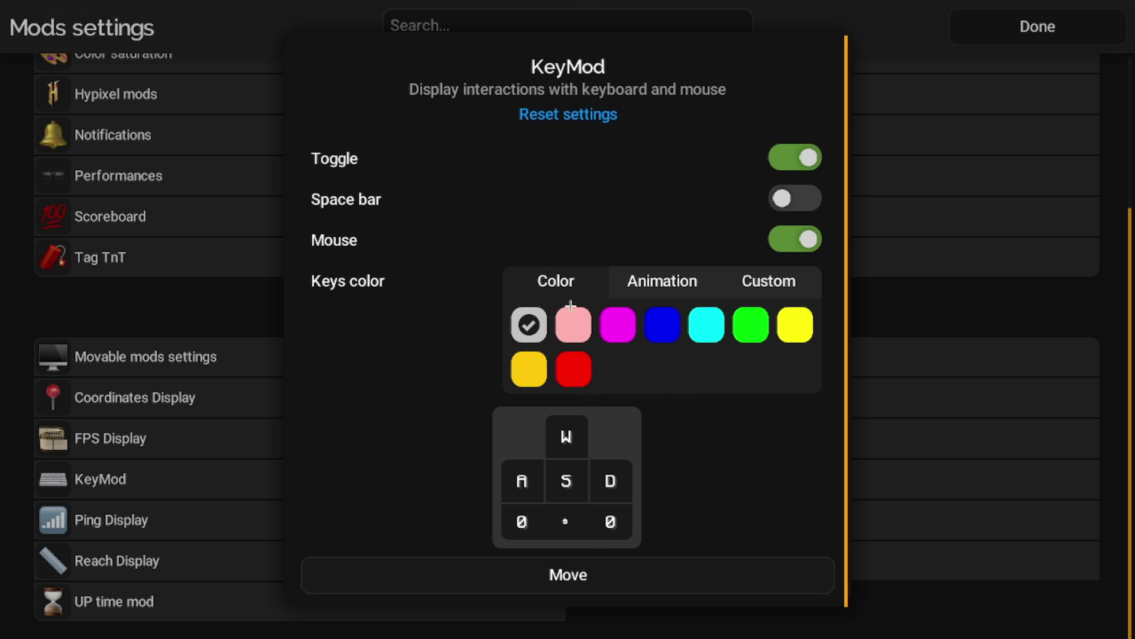
{"action": "left_click", "coordinate": [688, 282]}
{"action": "left_click", "coordinate": [758, 289]}
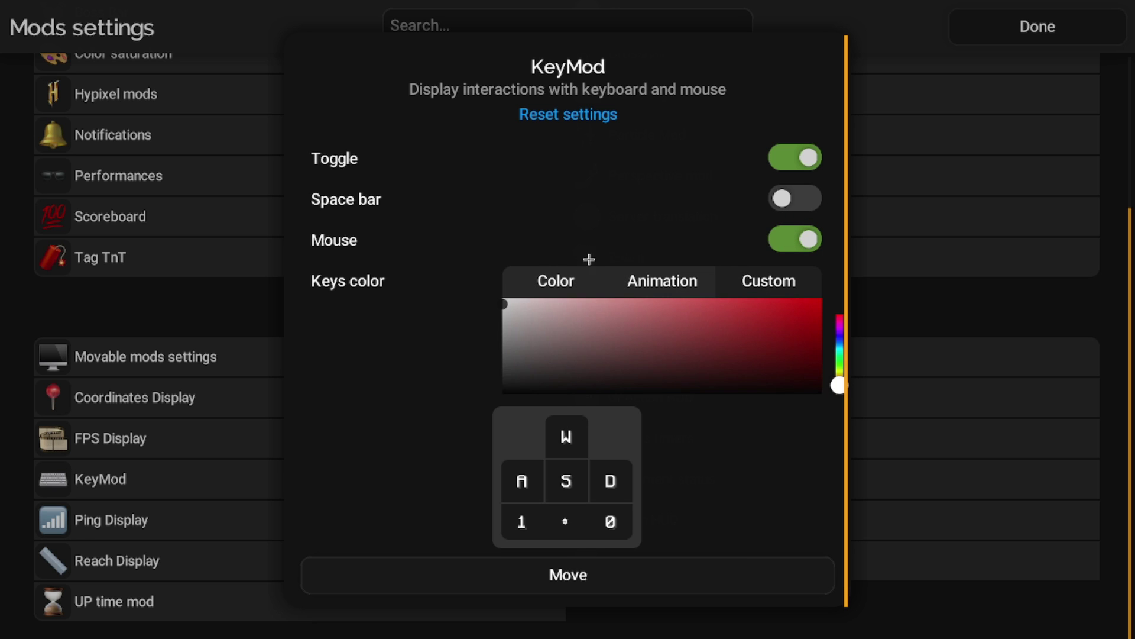
{"action": "left_click", "coordinate": [603, 268]}
Disable KeyMod's Mouse option and the KeyMod overlay itself, and close its settings.
{"action": "left_click", "coordinate": [799, 239]}
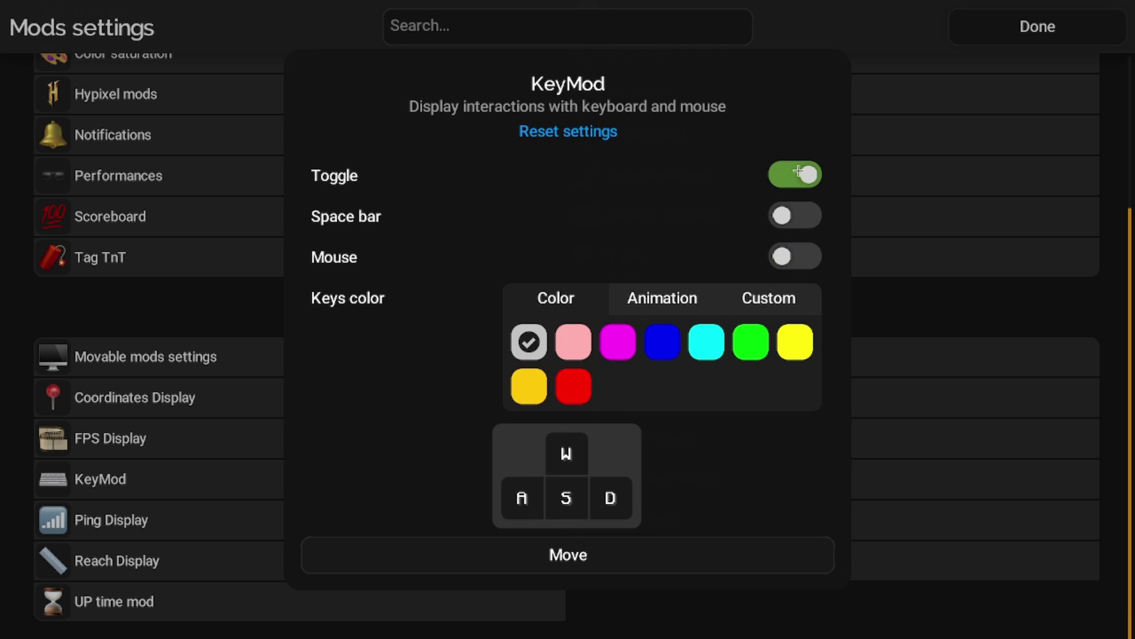
{"action": "left_click", "coordinate": [796, 177]}
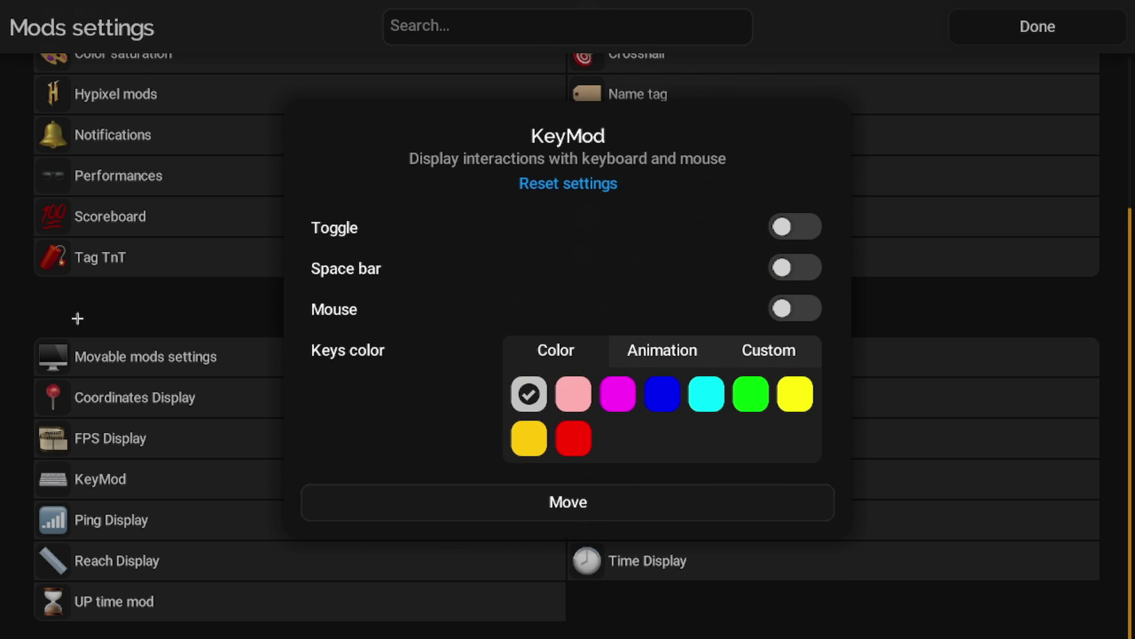
{"action": "left_click", "coordinate": [78, 319]}
Enable the Ping Display mod.
{"action": "left_click", "coordinate": [218, 523]}
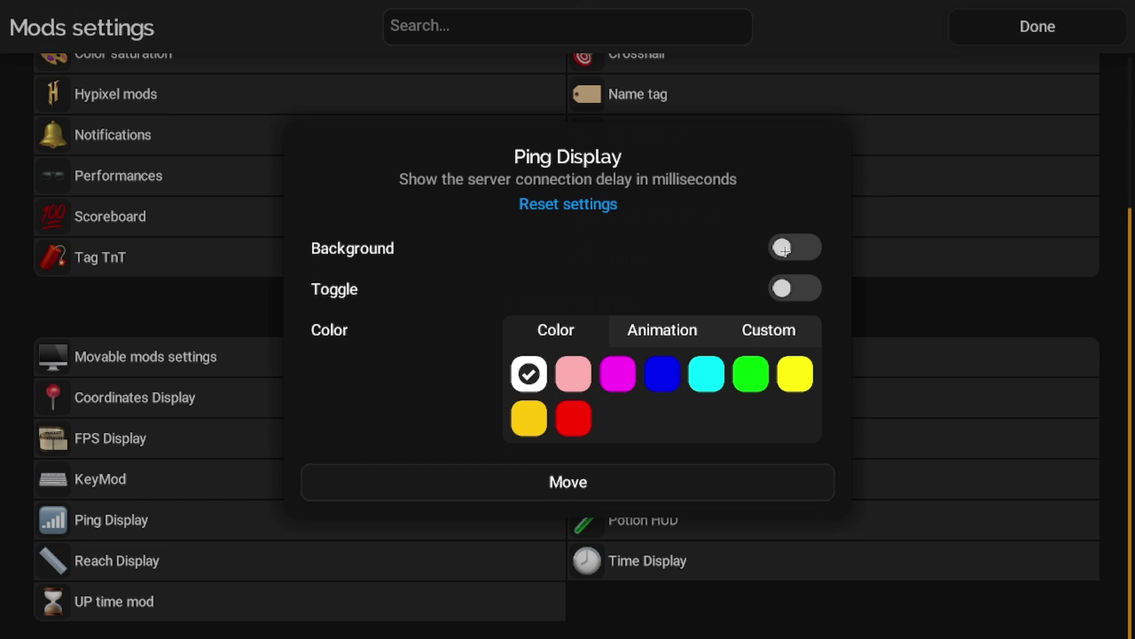
{"action": "left_click", "coordinate": [795, 288]}
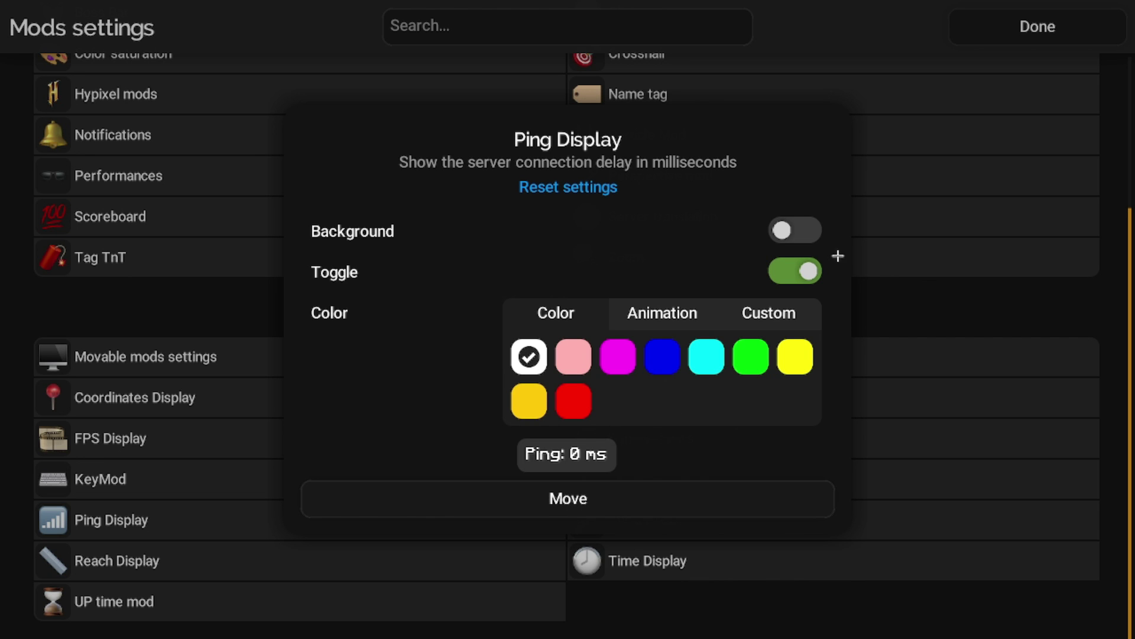
Preview the Ping Display's Background option, then disable the mod and close its settings.
{"action": "left_click", "coordinate": [795, 230]}
{"action": "left_click", "coordinate": [795, 231]}
{"action": "left_click", "coordinate": [813, 272]}
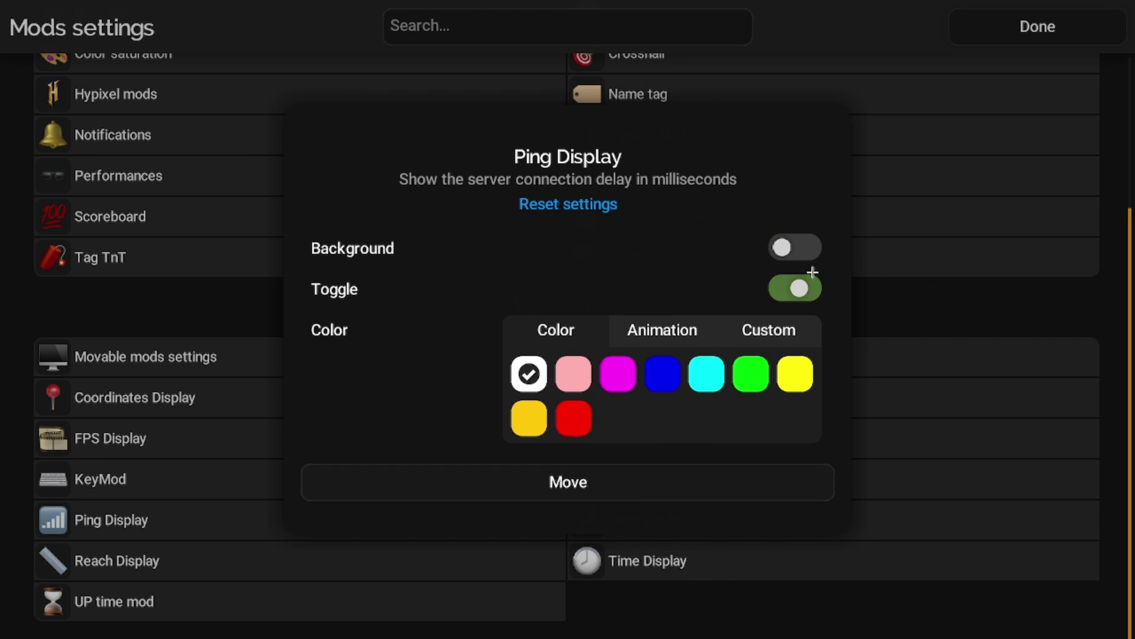
{"action": "left_click", "coordinate": [909, 311]}
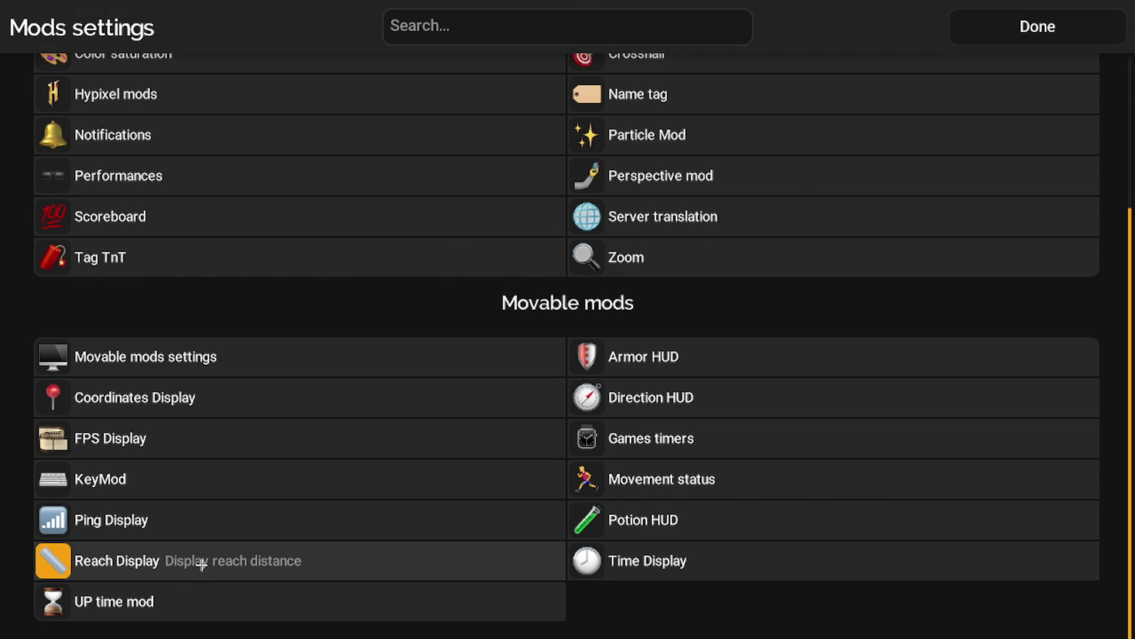
Try the Reach Display mod with and without its background, leaving the mod disabled.
{"action": "left_click", "coordinate": [272, 563]}
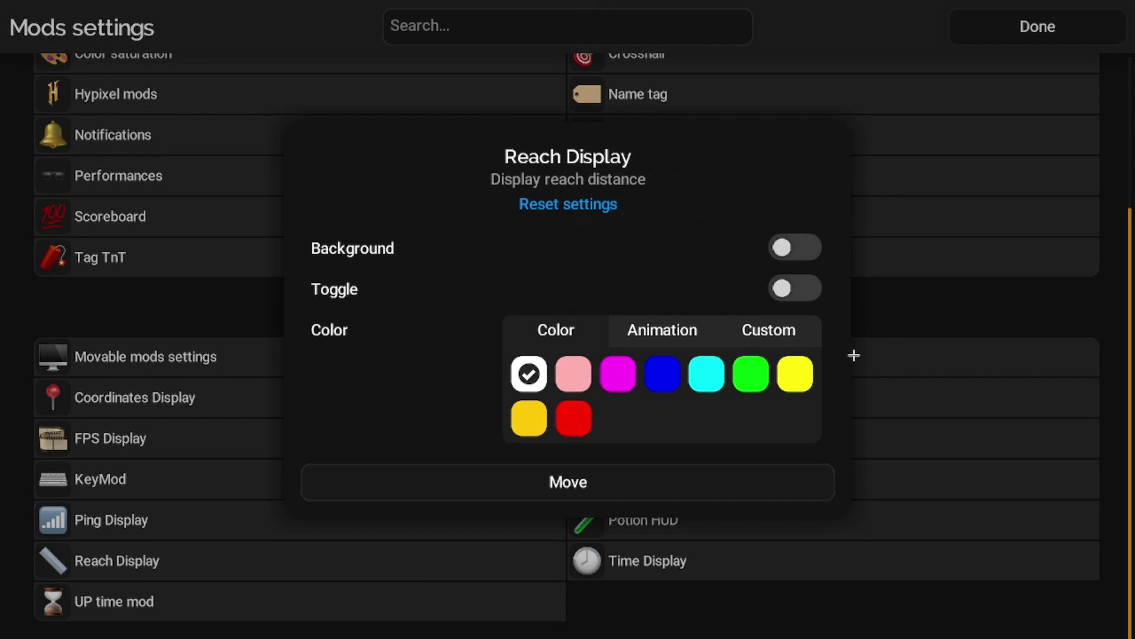
{"action": "left_click", "coordinate": [816, 274]}
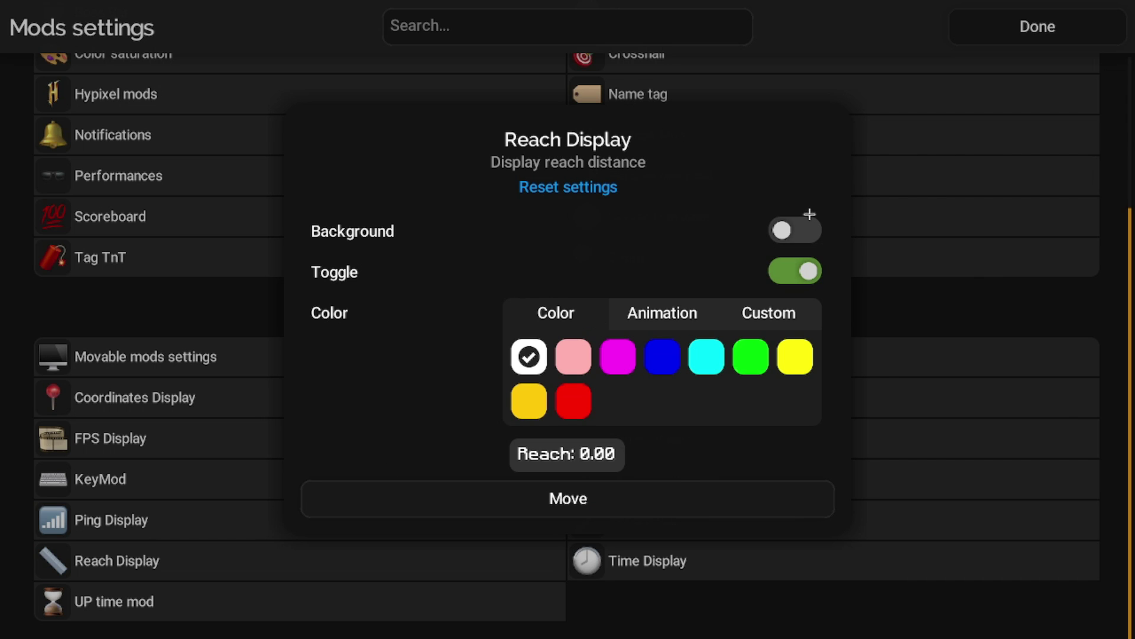
{"action": "left_click", "coordinate": [805, 230]}
{"action": "left_click", "coordinate": [804, 231]}
{"action": "left_click", "coordinate": [819, 284]}
{"action": "key", "text": "Escape"}
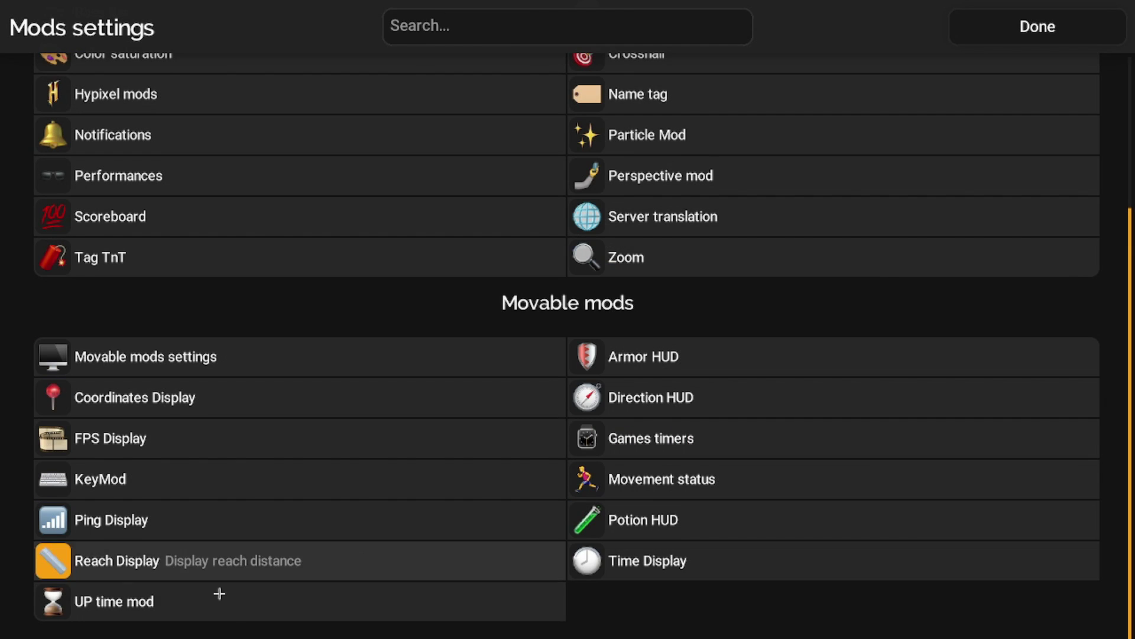
Try the UP time mod and its Background option, leaving both disabled.
{"action": "left_click", "coordinate": [236, 603]}
{"action": "left_click", "coordinate": [787, 284]}
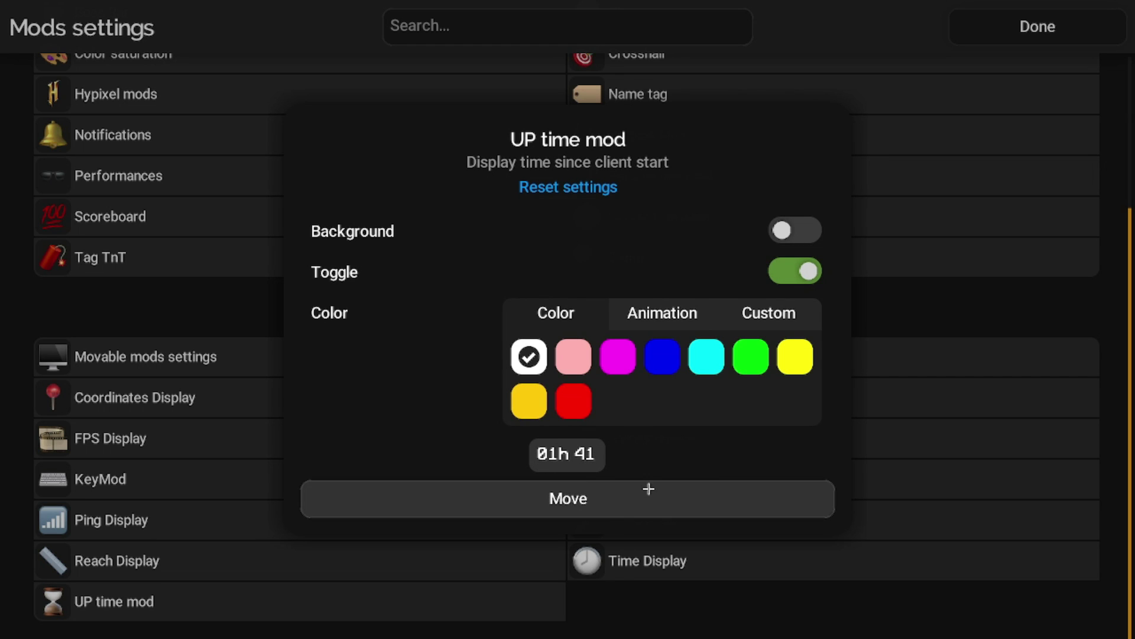
{"action": "left_click", "coordinate": [786, 262]}
{"action": "left_click", "coordinate": [794, 248]}
{"action": "left_click", "coordinate": [794, 248]}
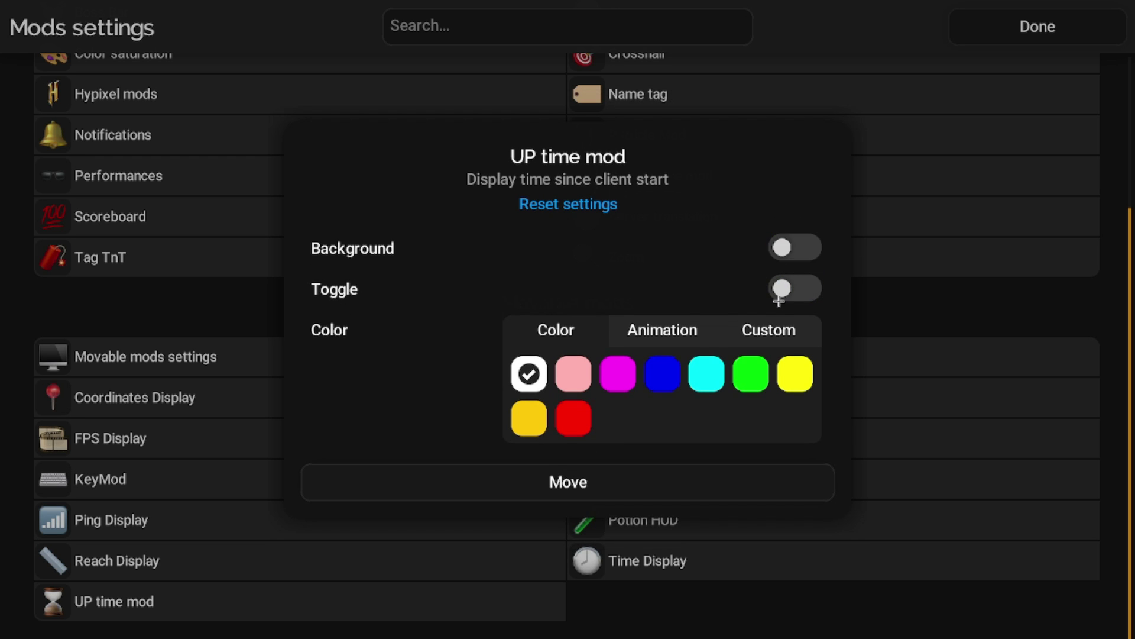
{"action": "left_click", "coordinate": [685, 629]}
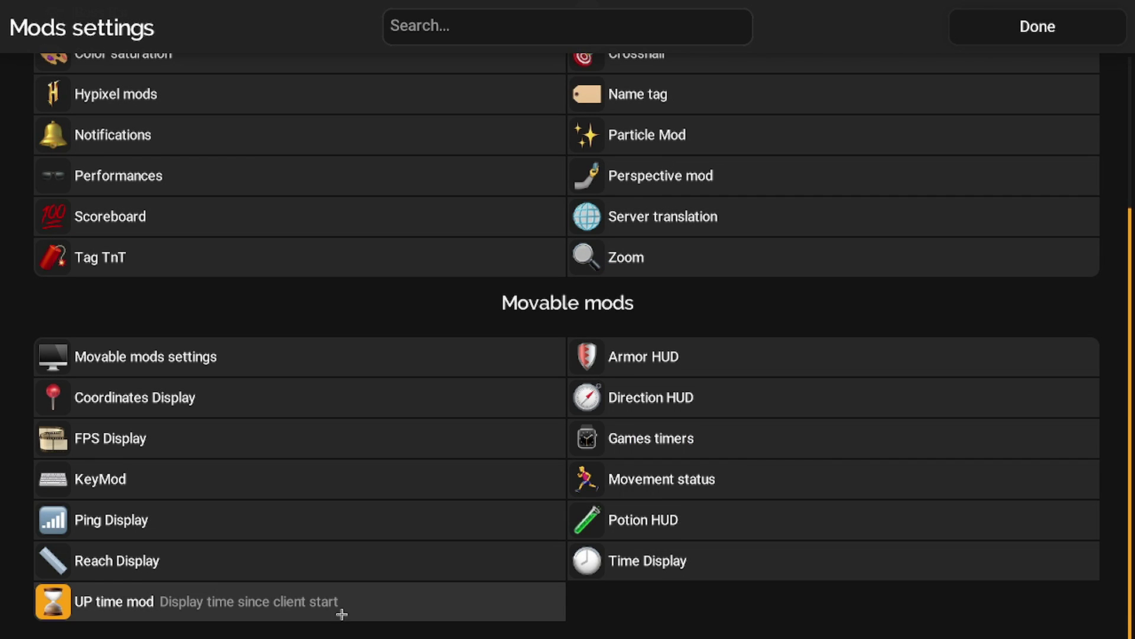
Try the Armor HUD's Toggle and Durability options and the pink color, leaving both options on and the color white.
{"action": "left_click", "coordinate": [603, 358]}
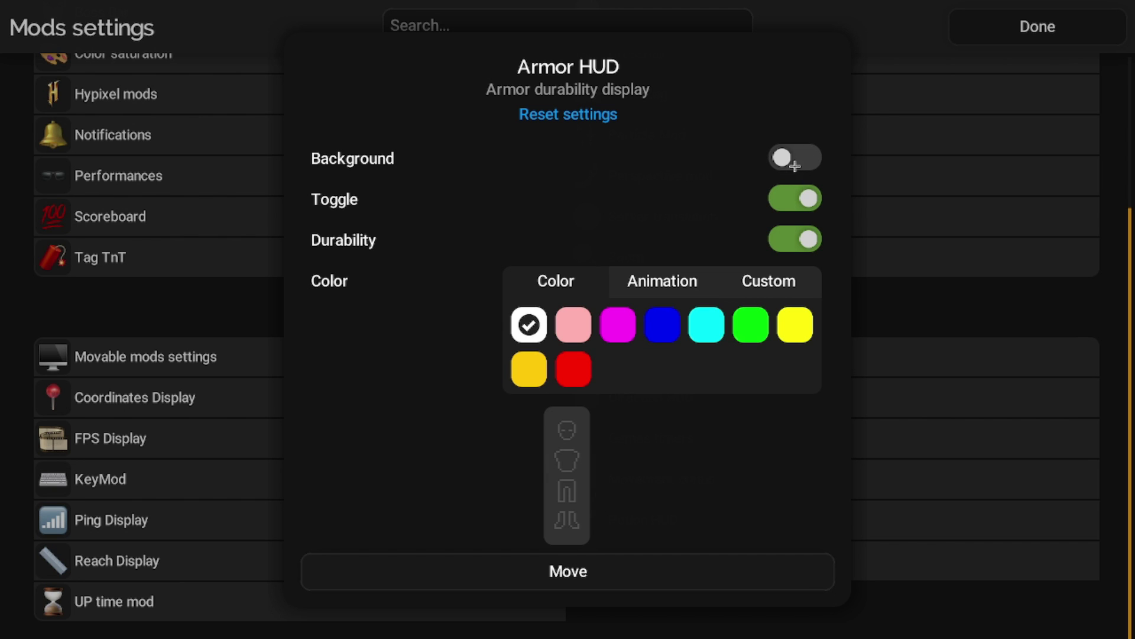
{"action": "left_click", "coordinate": [802, 201]}
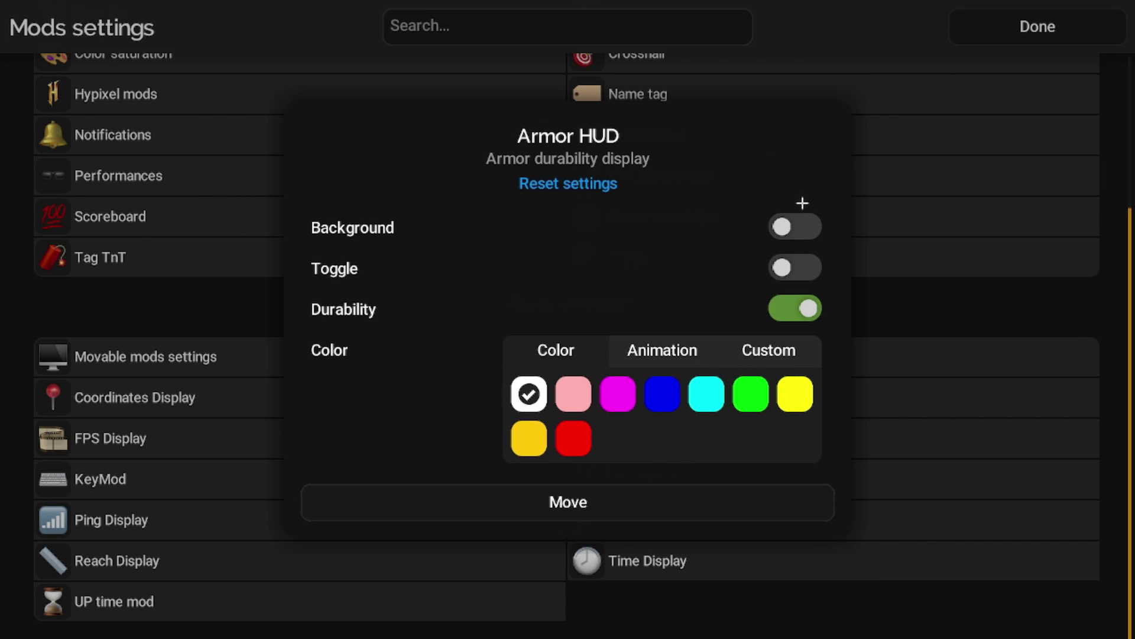
{"action": "left_click", "coordinate": [795, 265]}
{"action": "left_click", "coordinate": [794, 234]}
{"action": "left_click", "coordinate": [794, 234]}
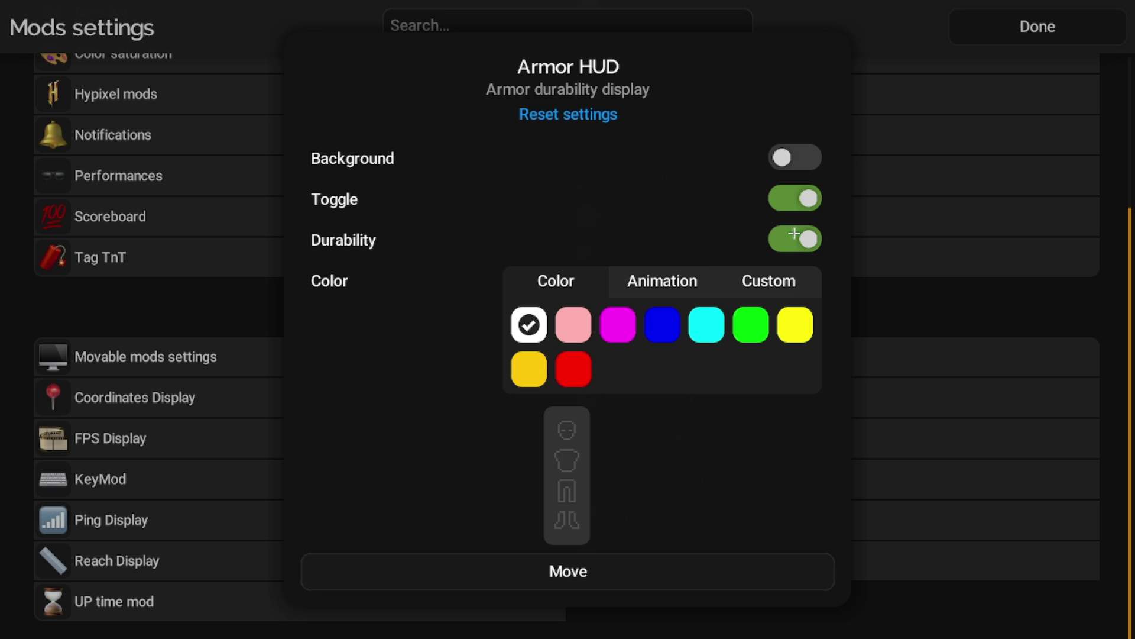
{"action": "left_click", "coordinate": [572, 330]}
{"action": "left_click", "coordinate": [529, 332]}
{"action": "left_click", "coordinate": [222, 313]}
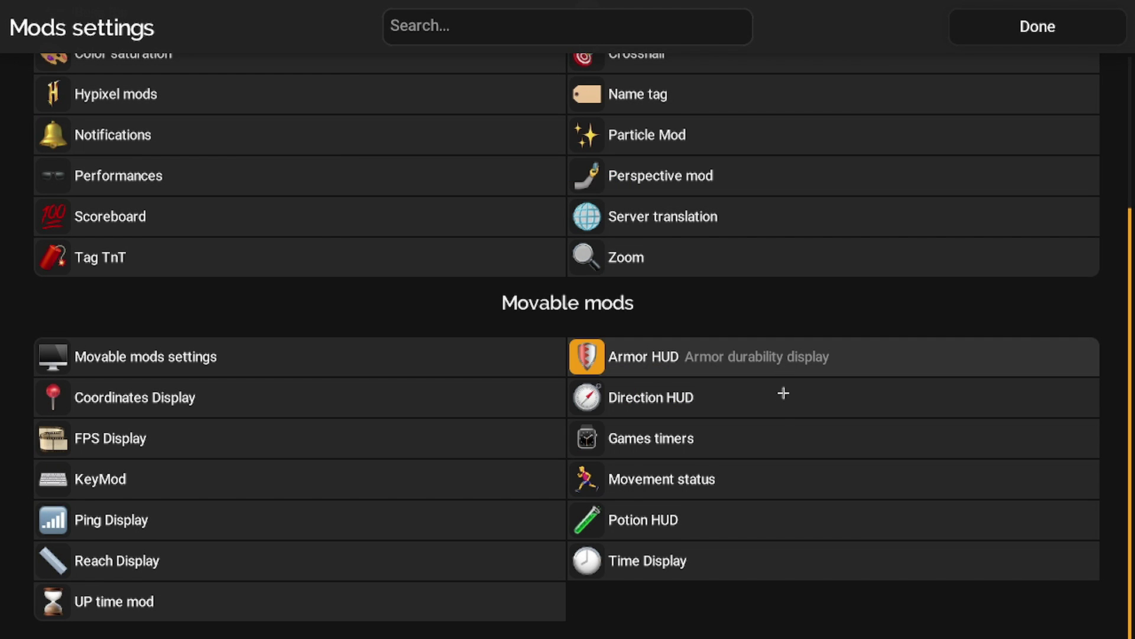
Preview the Games timers overlay, leaving the mod disabled, and view the Movement status settings.
{"action": "left_click", "coordinate": [744, 440]}
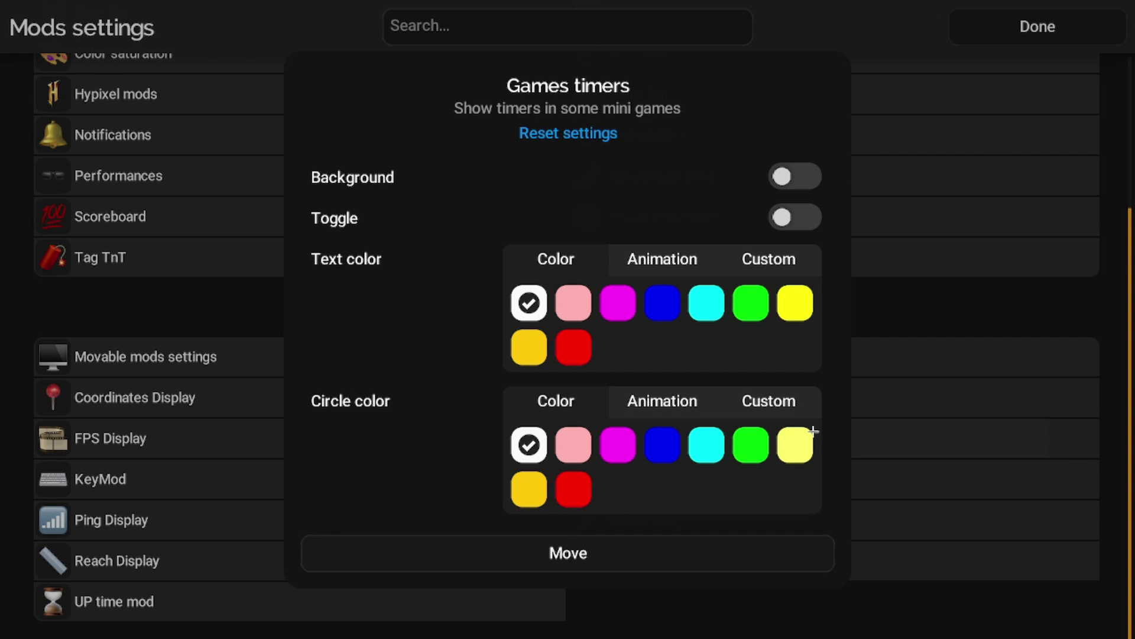
{"action": "left_click", "coordinate": [804, 215]}
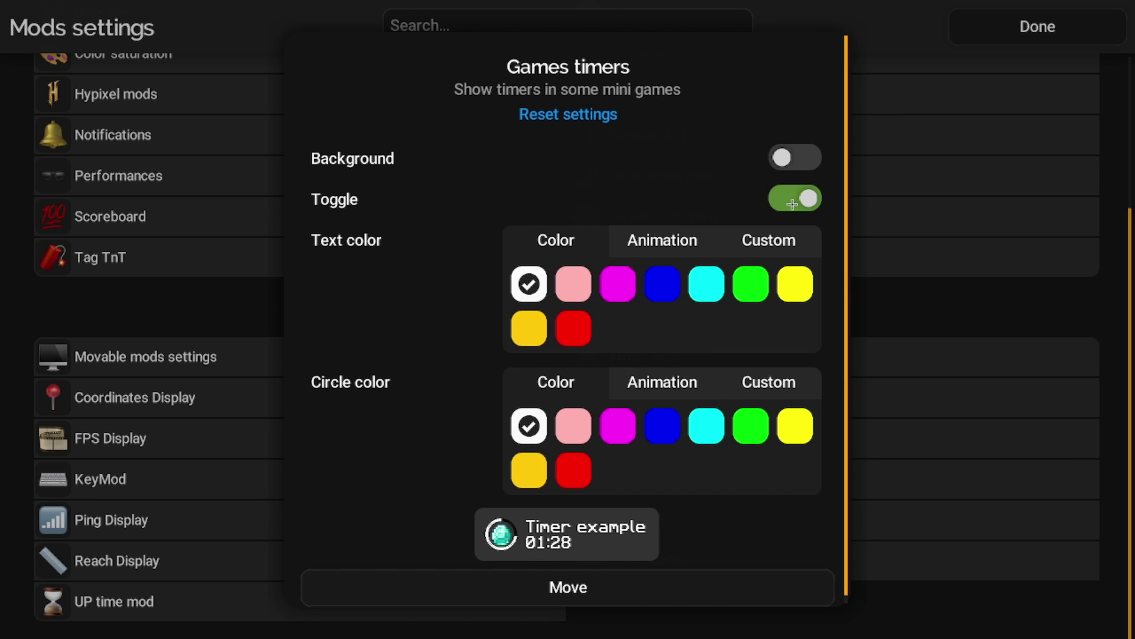
{"action": "left_click", "coordinate": [793, 202]}
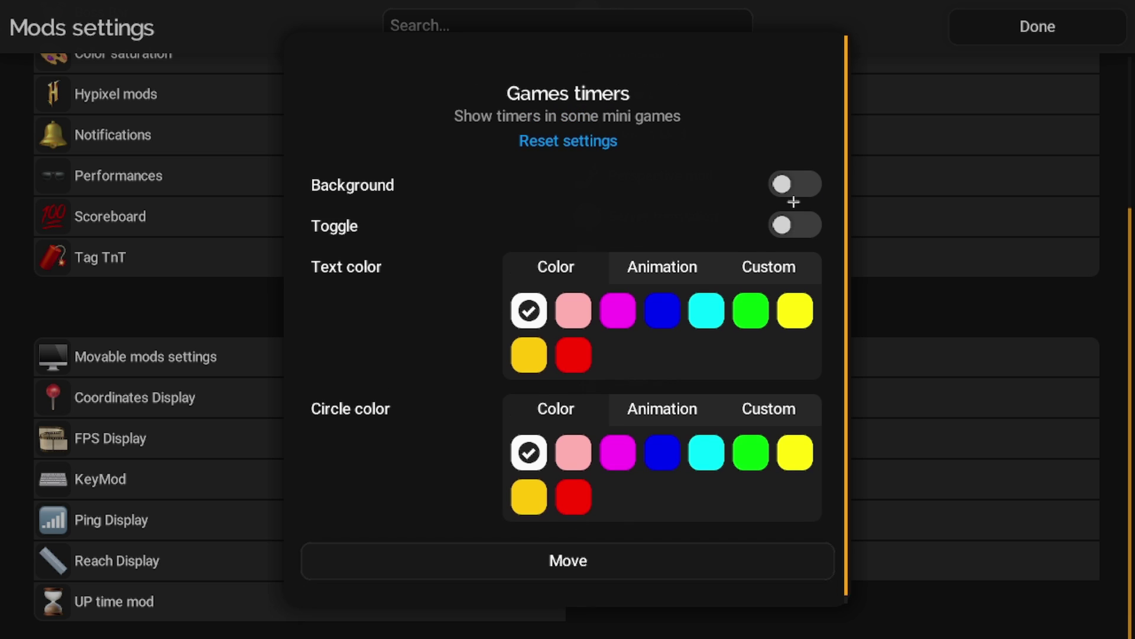
{"action": "left_click", "coordinate": [1058, 329]}
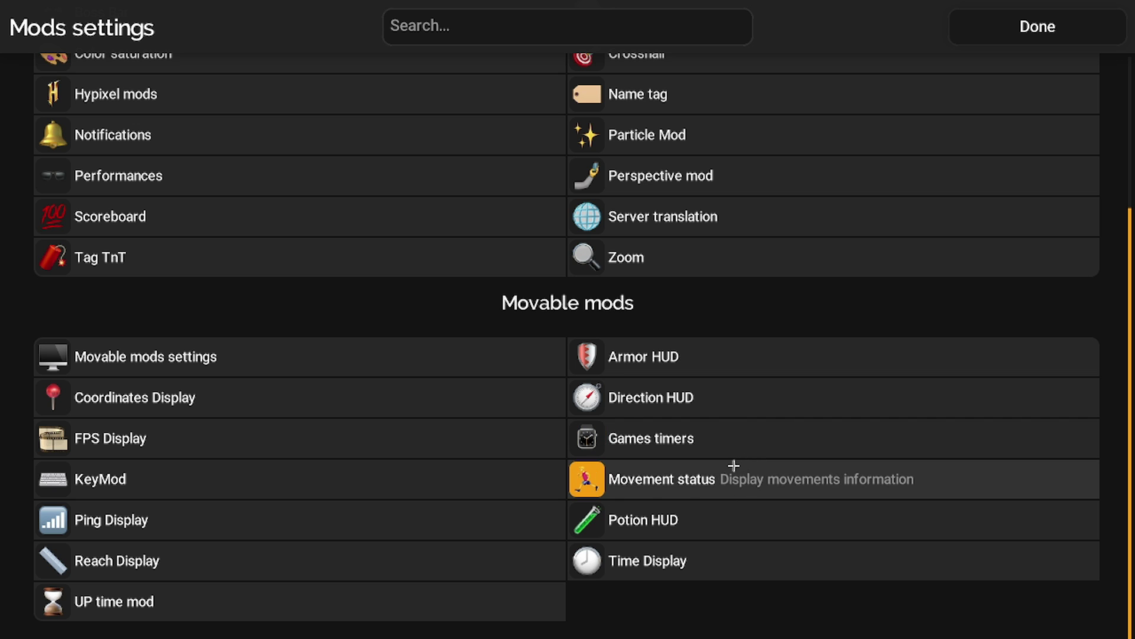
{"action": "left_click", "coordinate": [726, 490]}
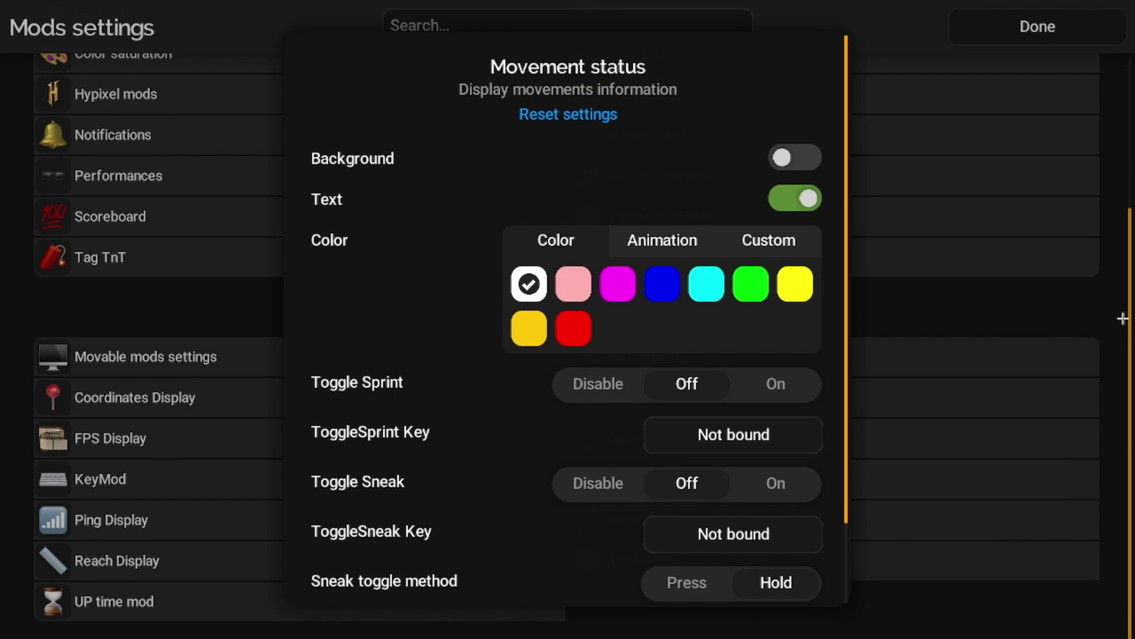
{"action": "left_click", "coordinate": [928, 283]}
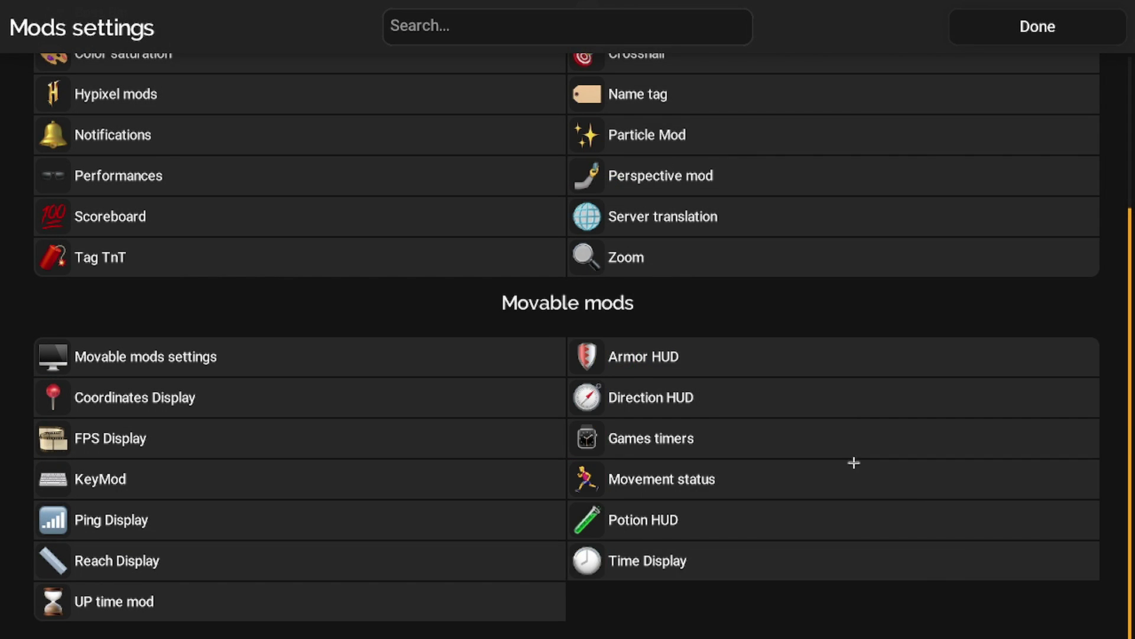
Preview the Potion HUD with and without its background, leaving the Background option off.
{"action": "left_click", "coordinate": [906, 537]}
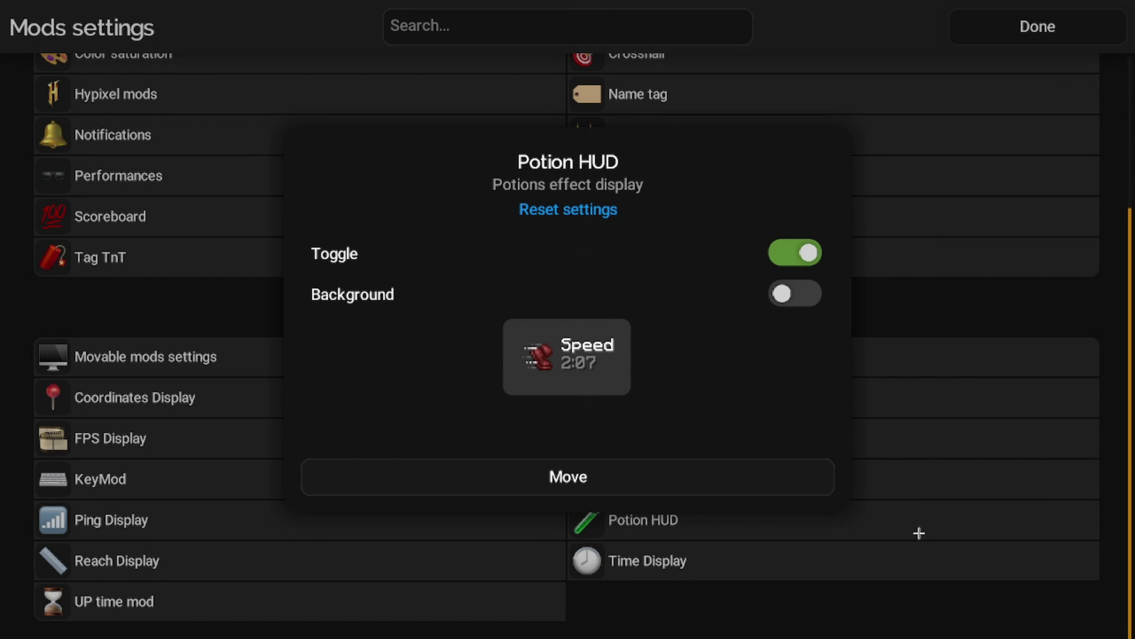
{"action": "left_click", "coordinate": [798, 285]}
{"action": "left_click", "coordinate": [798, 290]}
{"action": "left_click", "coordinate": [798, 294]}
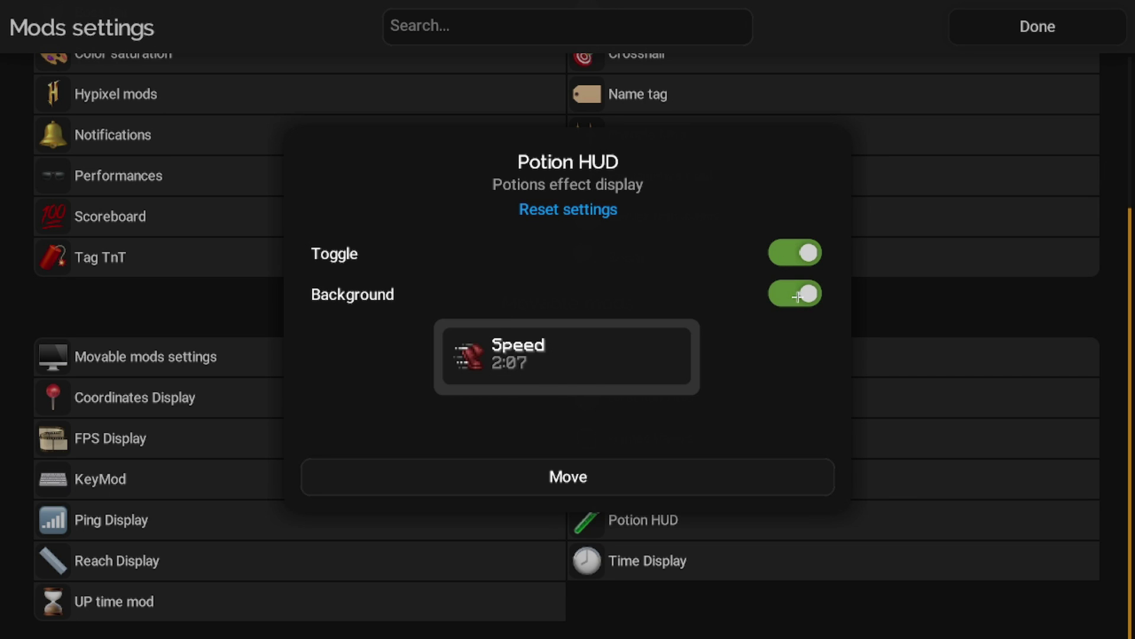
{"action": "left_click", "coordinate": [798, 295]}
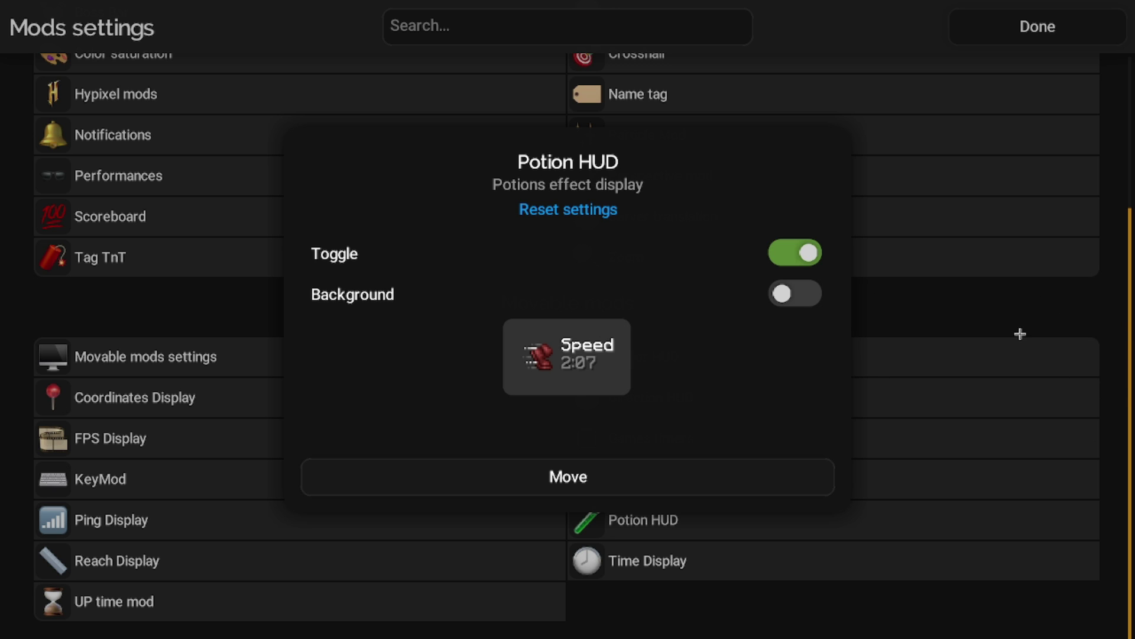
{"action": "left_click", "coordinate": [984, 309]}
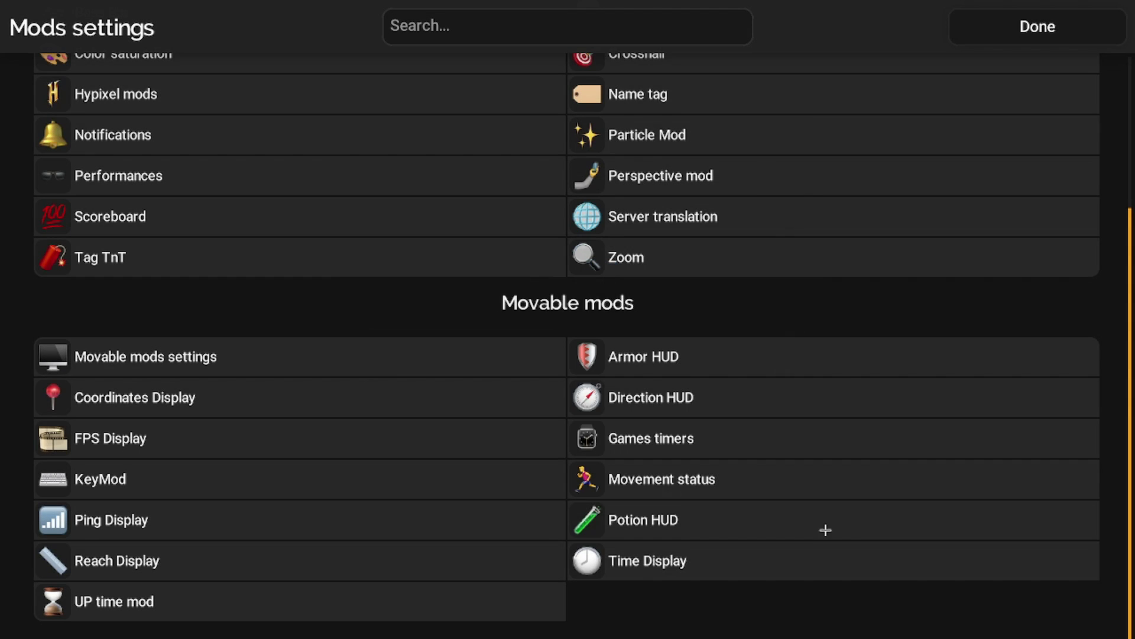
View the Time Display settings and leave the mods settings to return to the game world.
{"action": "left_click", "coordinate": [787, 557]}
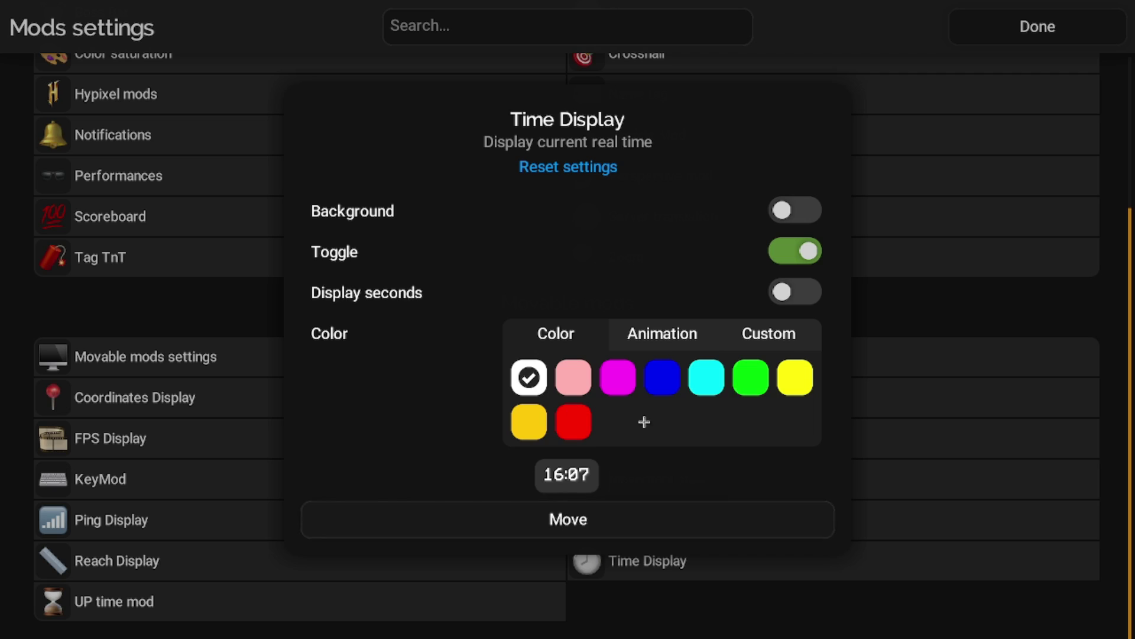
{"action": "left_click", "coordinate": [1048, 308]}
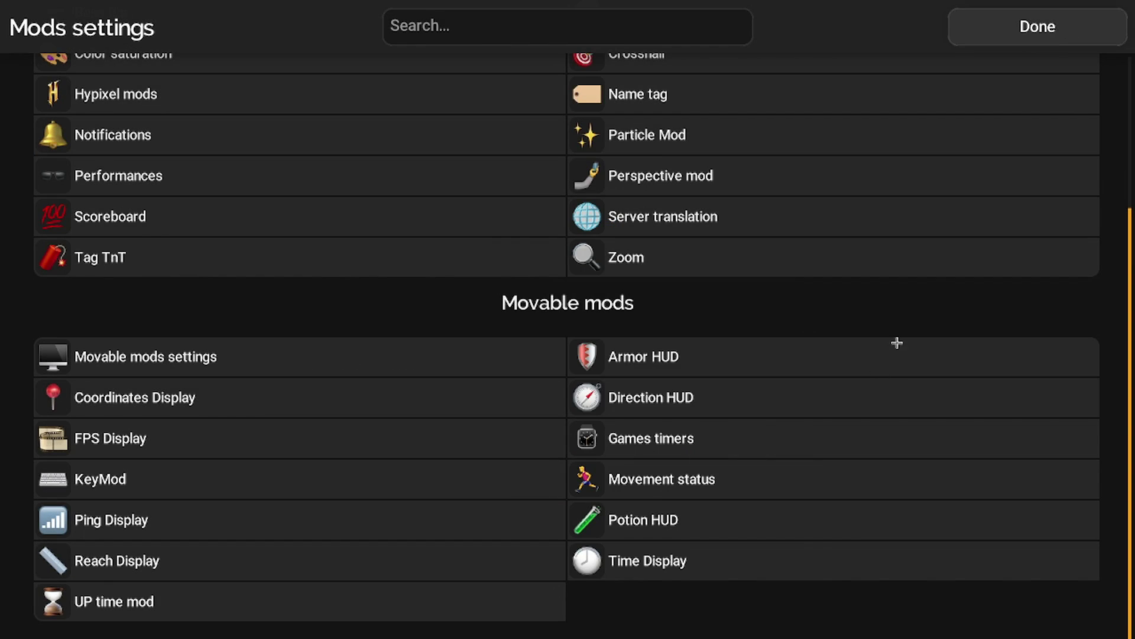
{"action": "left_click", "coordinate": [1022, 28]}
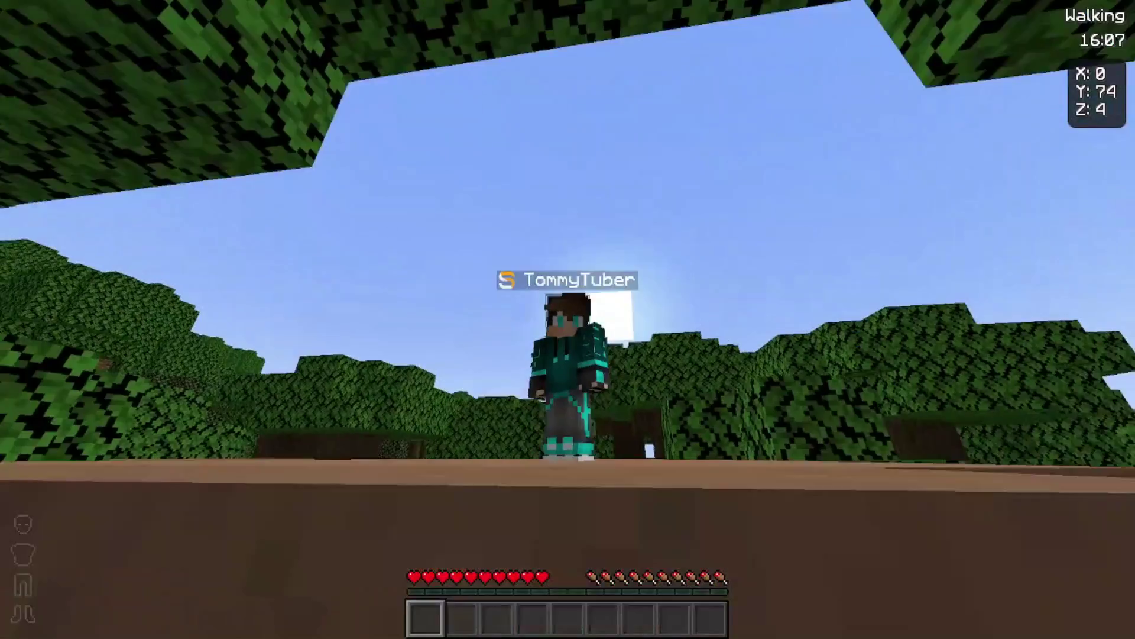
Switch to the first-person view and walk across the treetops to show the HUD displays in play.
{"action": "key", "text": "F5"}
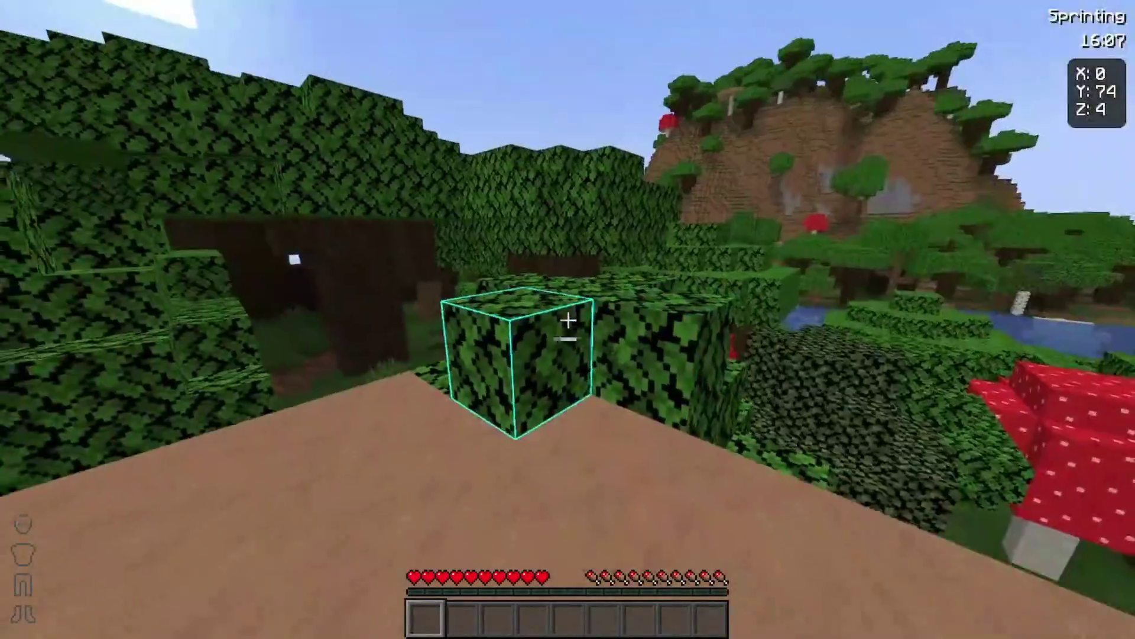
{"action": "key", "text": "w"}
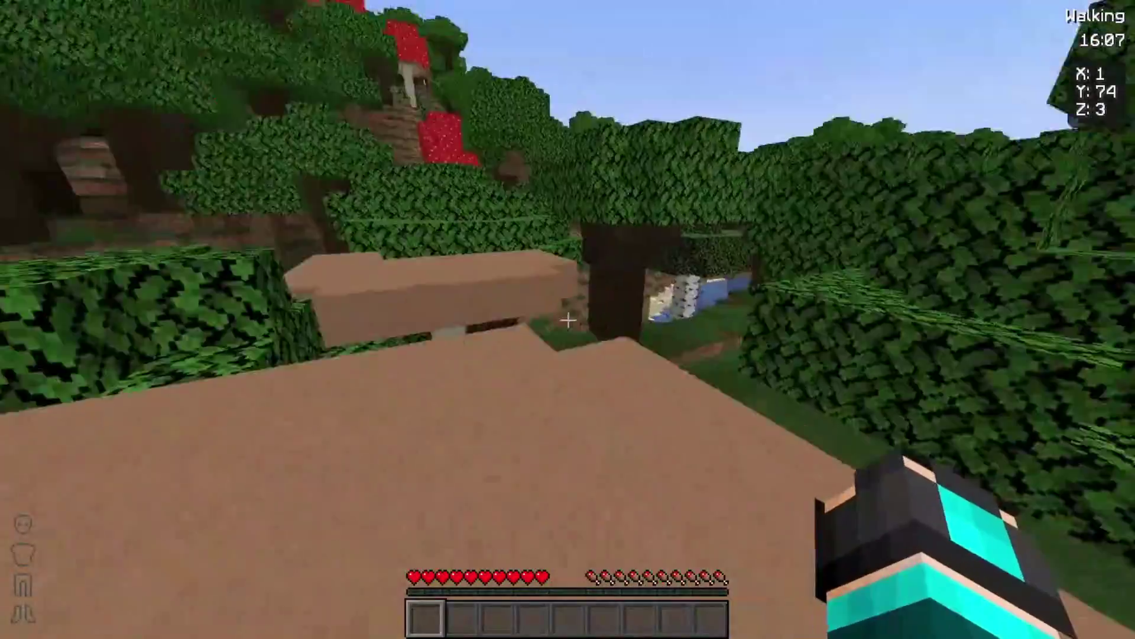
{"action": "key", "text": "w"}
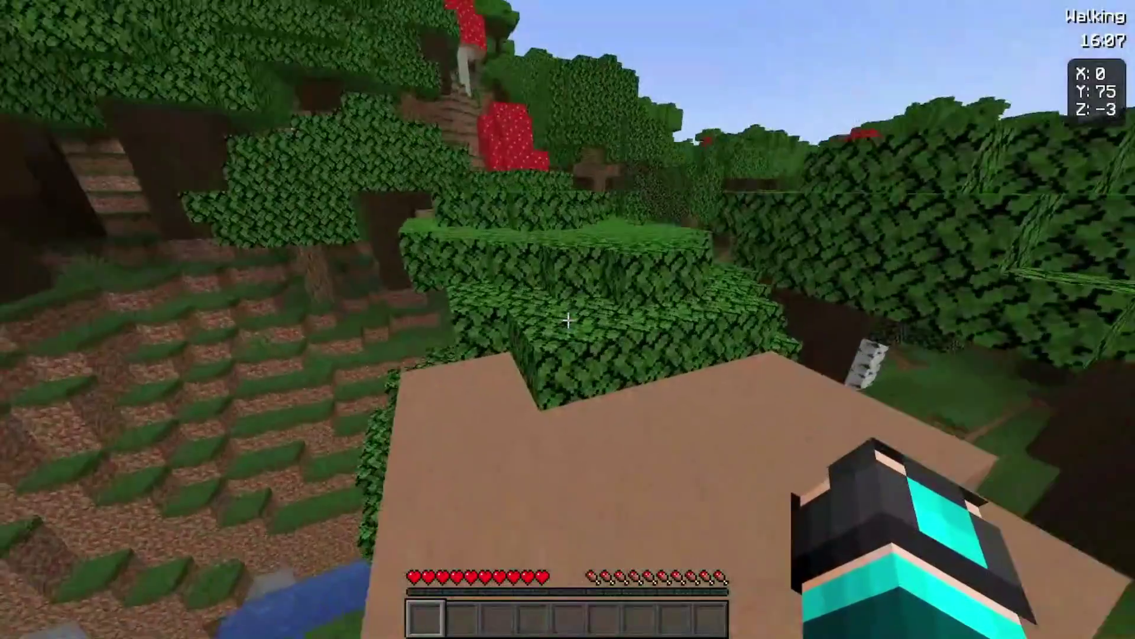
{"action": "key", "text": "w"}
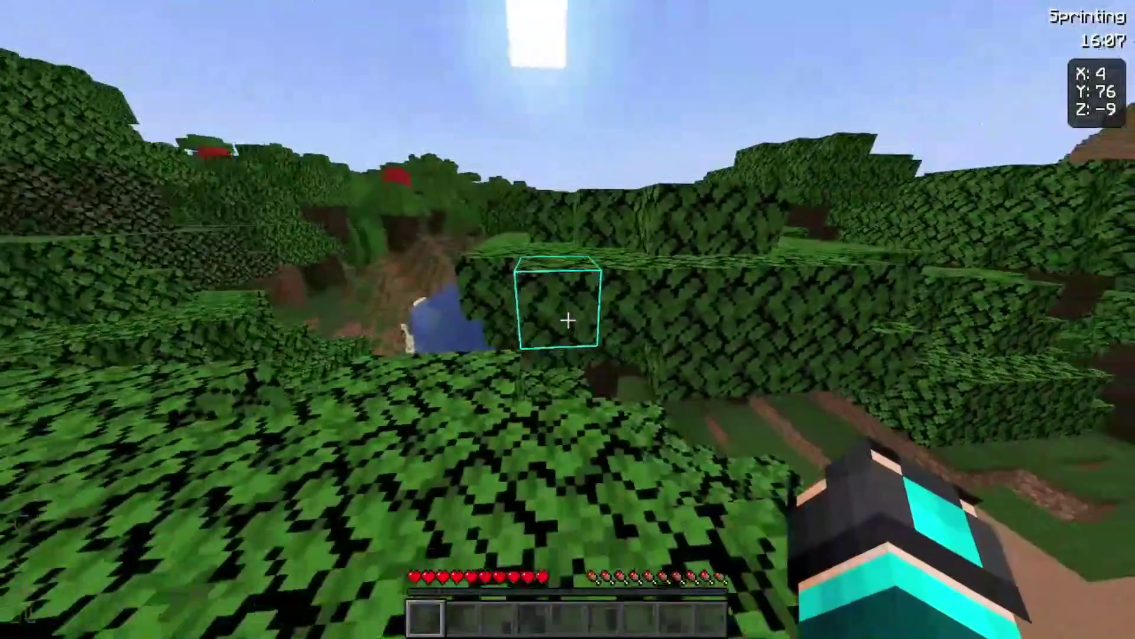
Open the game's Video Settings and review the Details and Animations options.
{"action": "key", "text": "Escape"}
{"action": "left_click", "coordinate": [443, 361]}
{"action": "left_click", "coordinate": [425, 238]}
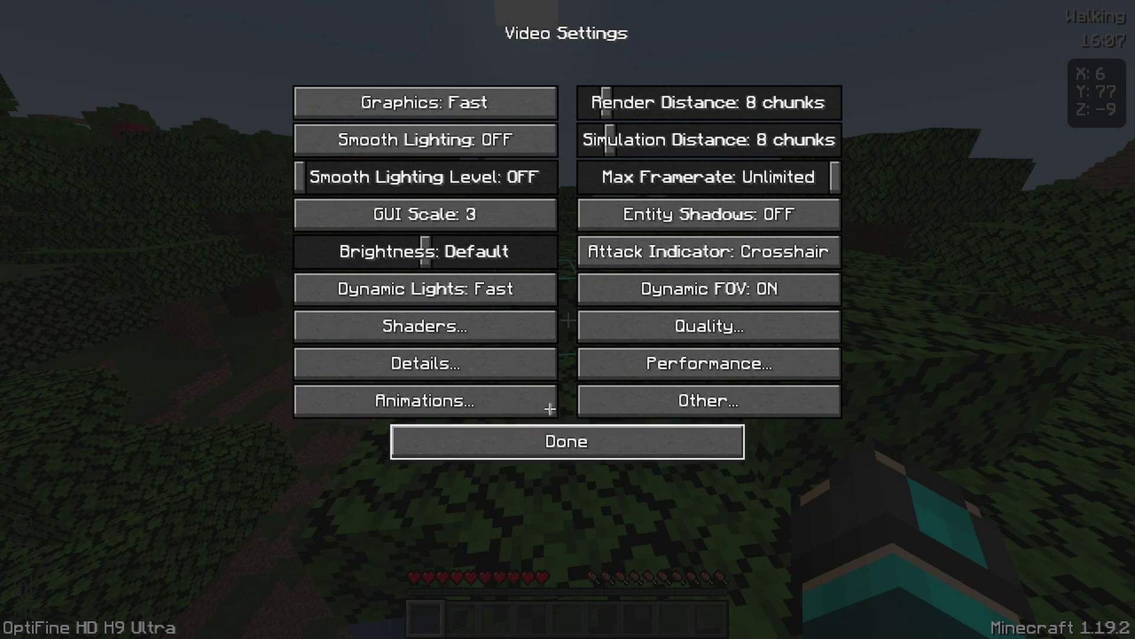
{"action": "left_click", "coordinate": [435, 358]}
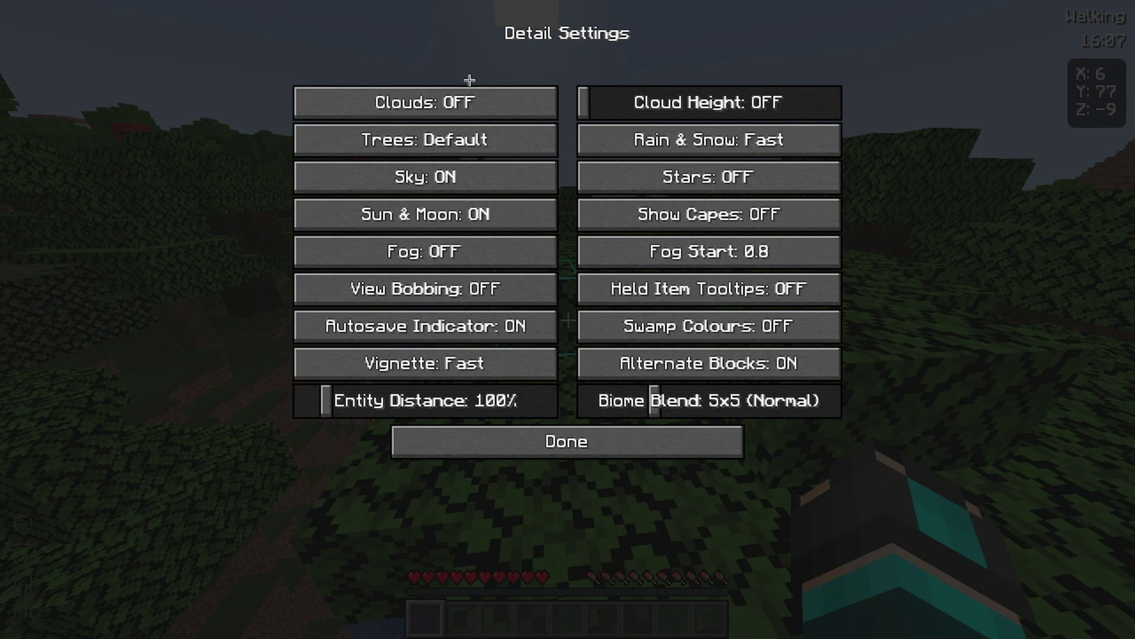
{"action": "left_click", "coordinate": [452, 440]}
{"action": "left_click", "coordinate": [541, 400]}
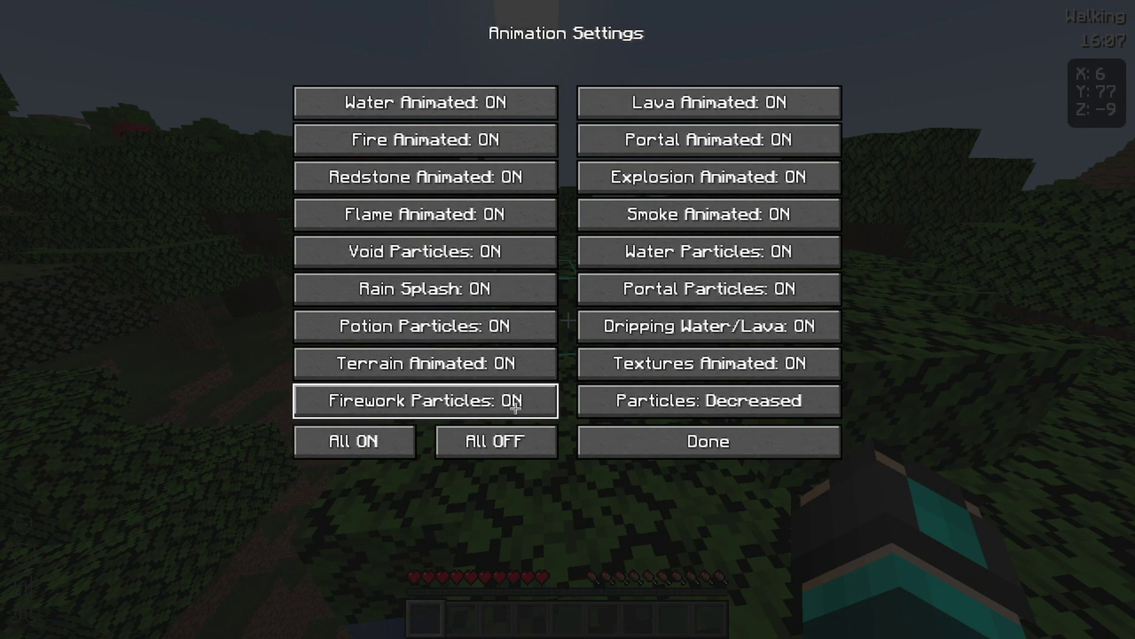
{"action": "left_click", "coordinate": [748, 449]}
Review the Quality, Performance and Other pages of the Video Settings.
{"action": "left_click", "coordinate": [660, 324]}
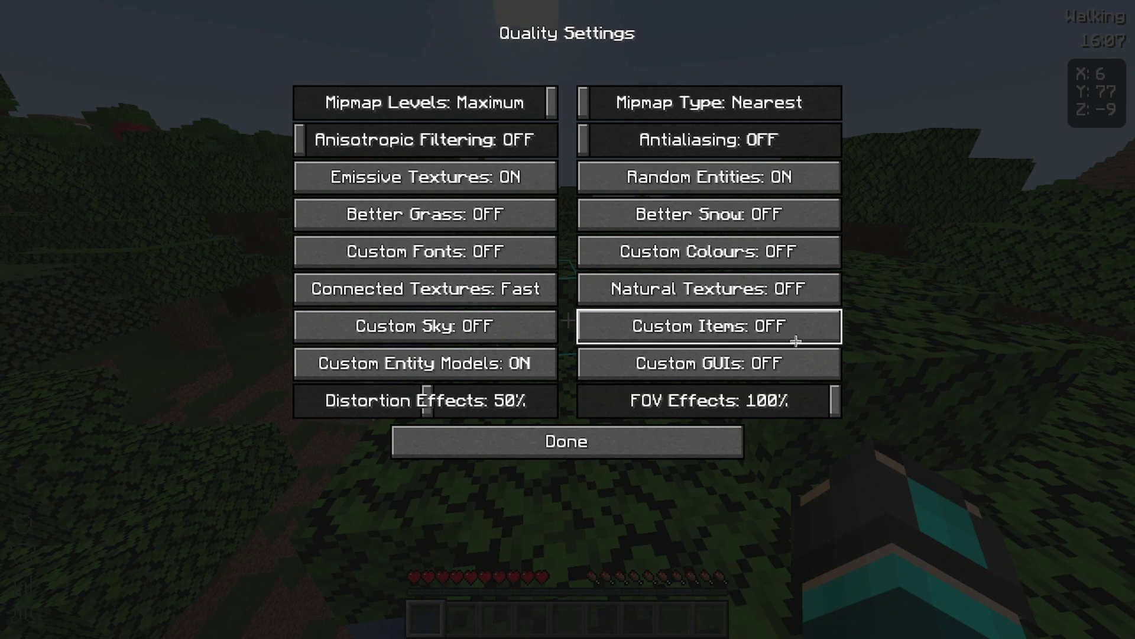
{"action": "left_click", "coordinate": [685, 443]}
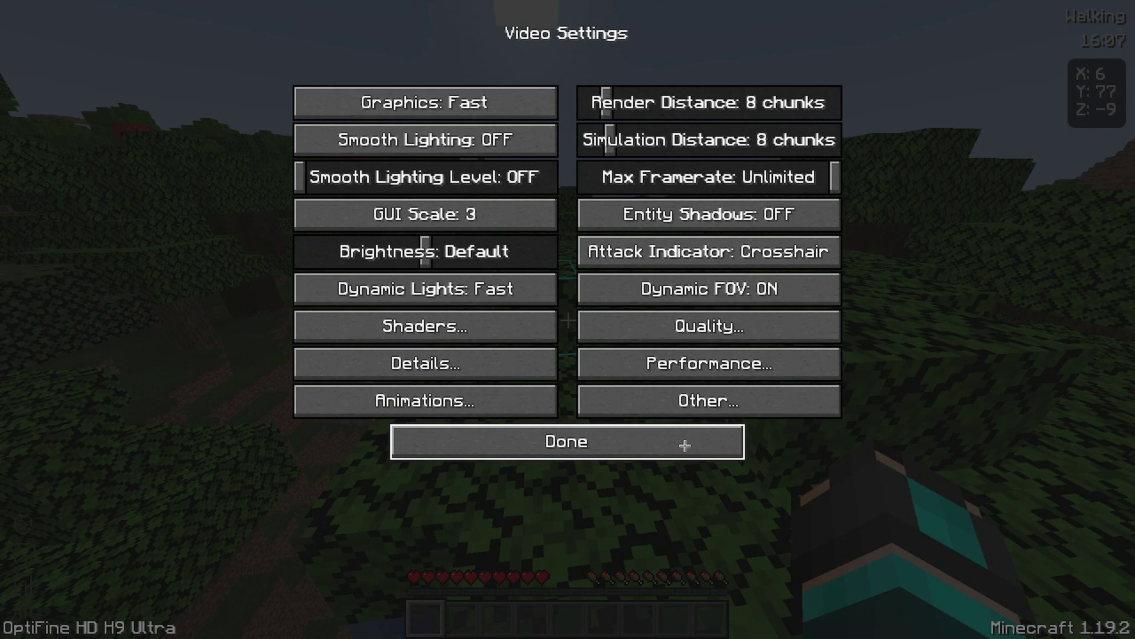
{"action": "left_click", "coordinate": [733, 370]}
{"action": "left_click", "coordinate": [668, 436]}
{"action": "left_click", "coordinate": [740, 401]}
{"action": "left_click", "coordinate": [671, 463]}
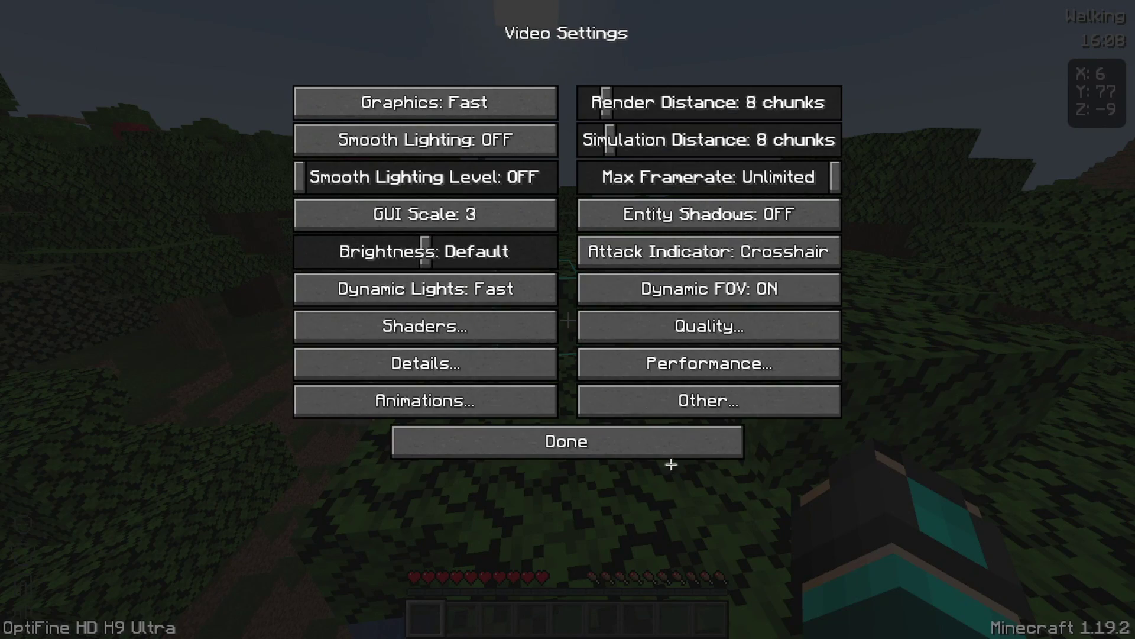
Leave the Video Settings and the game menu to return to the game world.
{"action": "left_click", "coordinate": [641, 438]}
{"action": "left_click", "coordinate": [623, 433]}
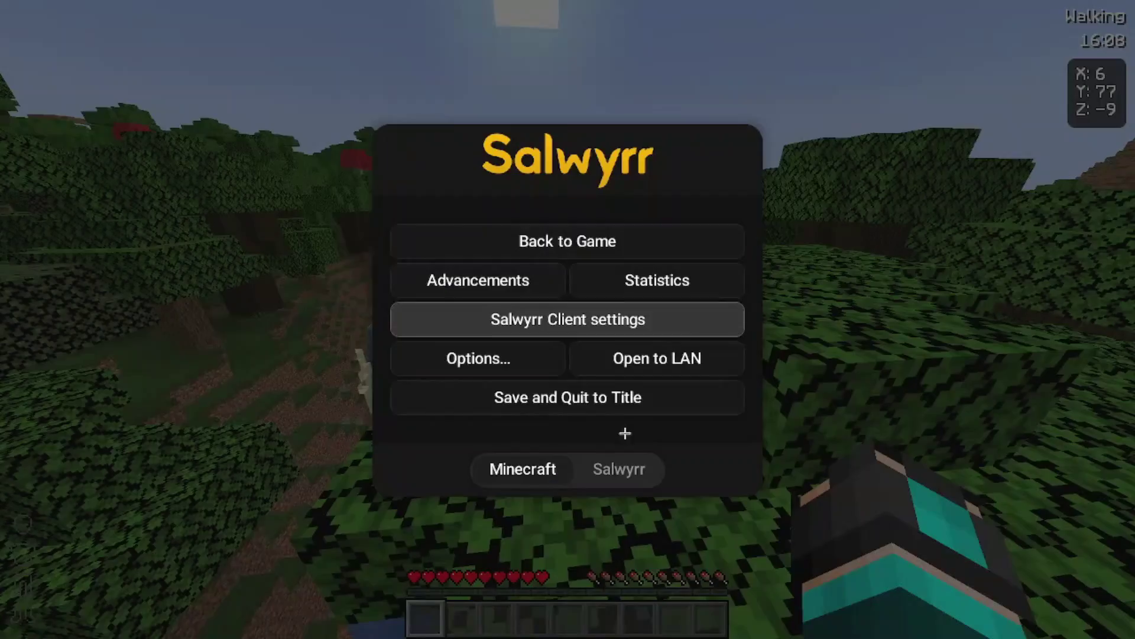
{"action": "left_click", "coordinate": [624, 239]}
Sprint across the treetops onto the large brown mushroom cap and break an oak leaves block at its edge.
{"action": "key", "text": "w"}
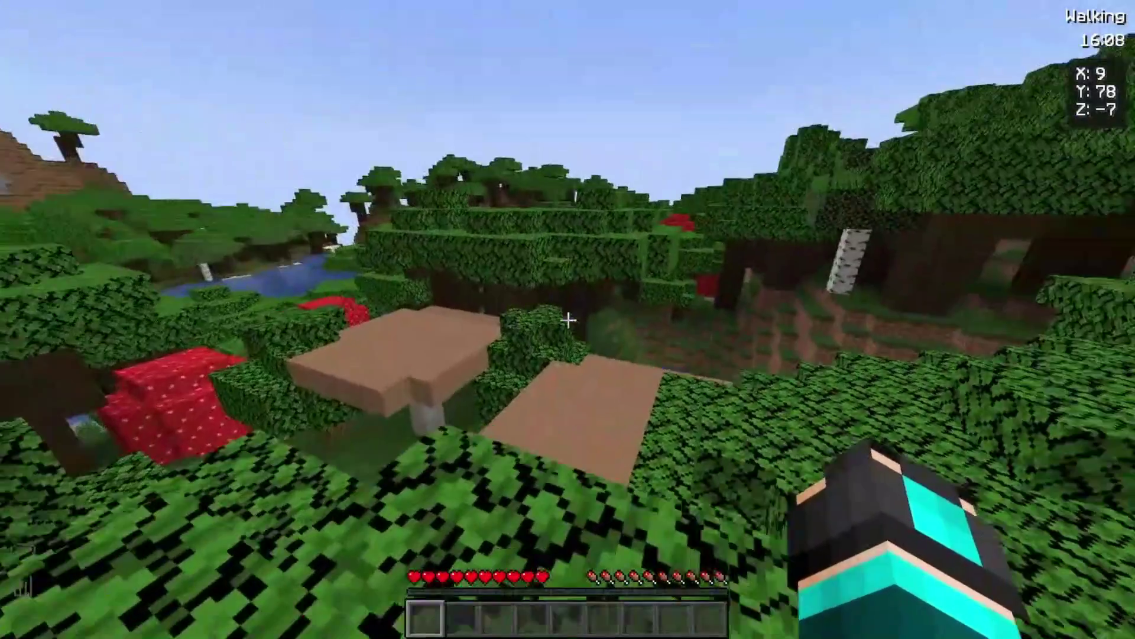
{"action": "key", "text": "ctrl+w"}
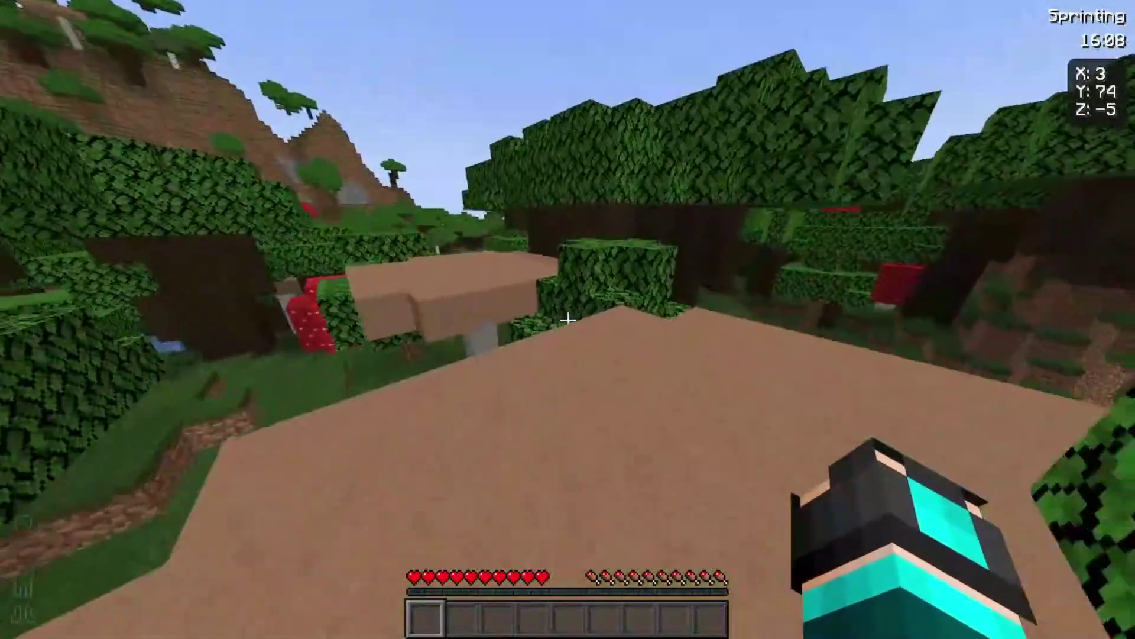
{"action": "key", "text": "w"}
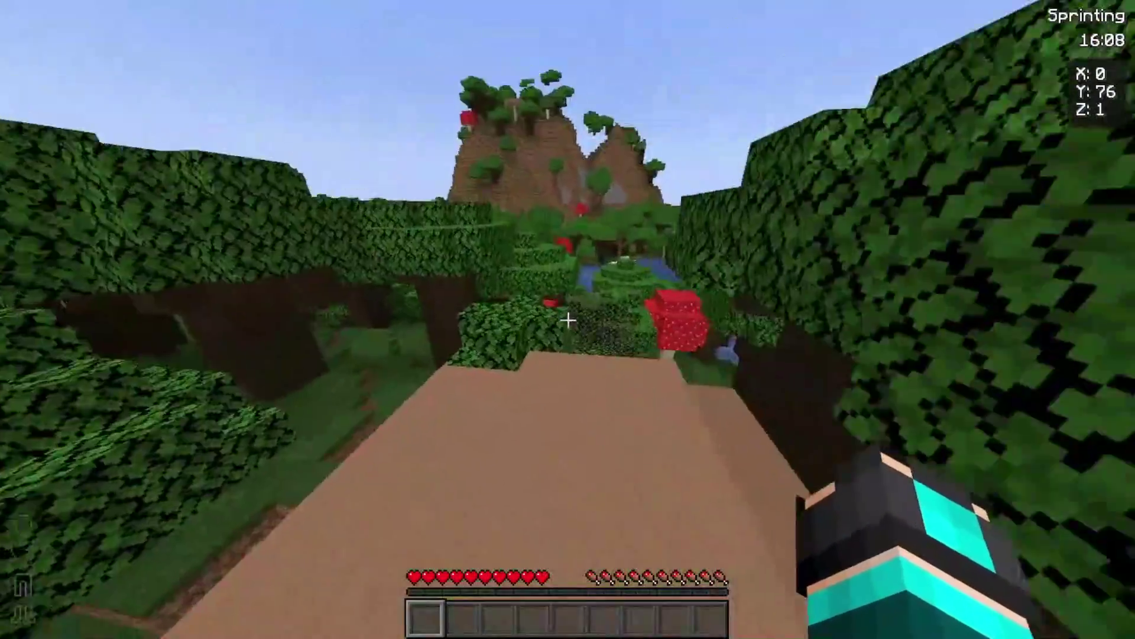
{"action": "key", "text": "w"}
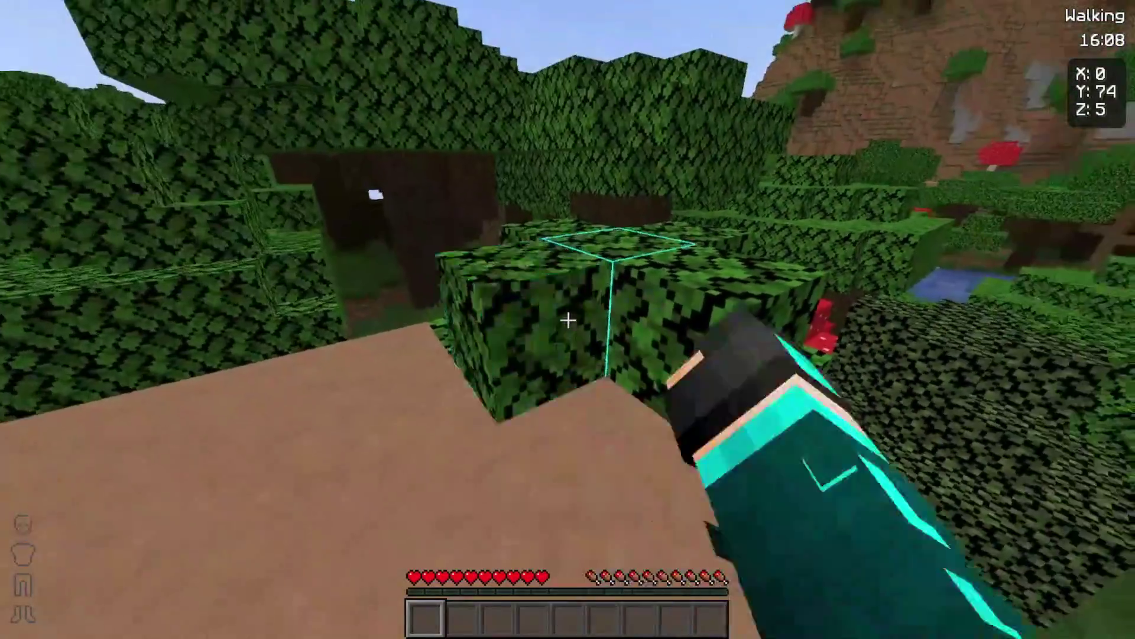
{"action": "left_click", "coordinate": [568, 320]}
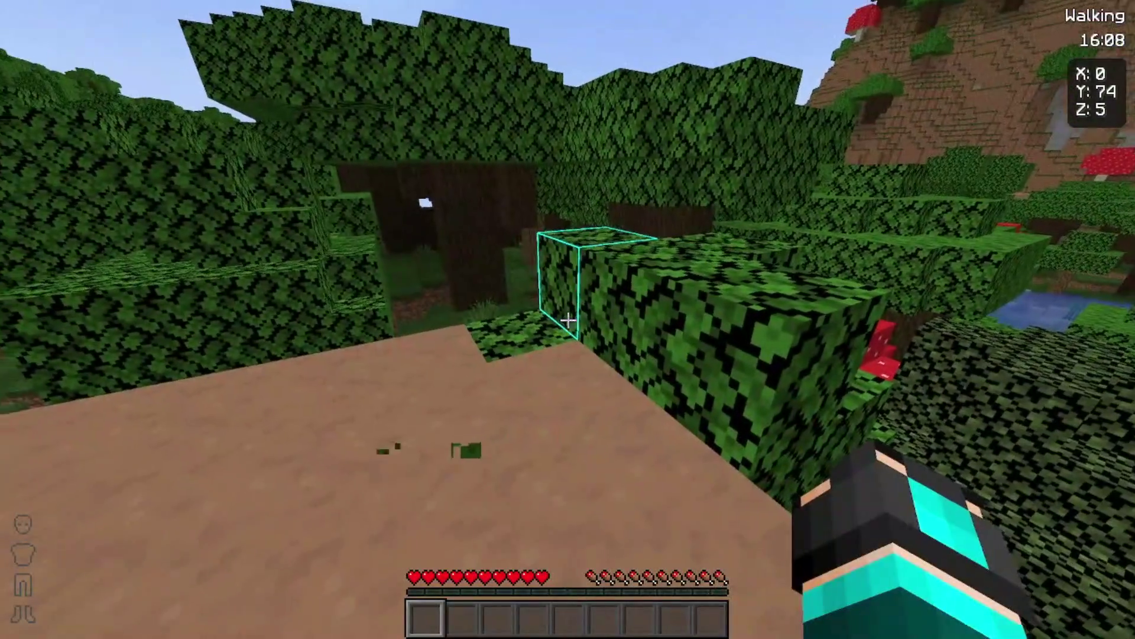
Show the debug overlay with the FPS and TPS graphs to check the game's performance.
{"action": "key", "text": "F3"}
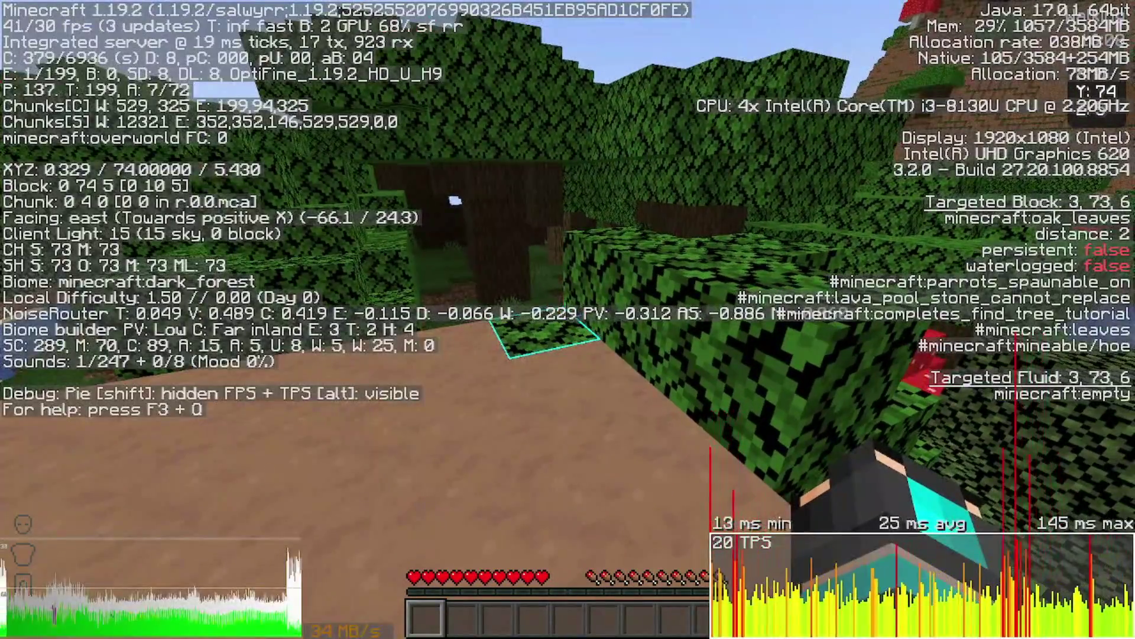